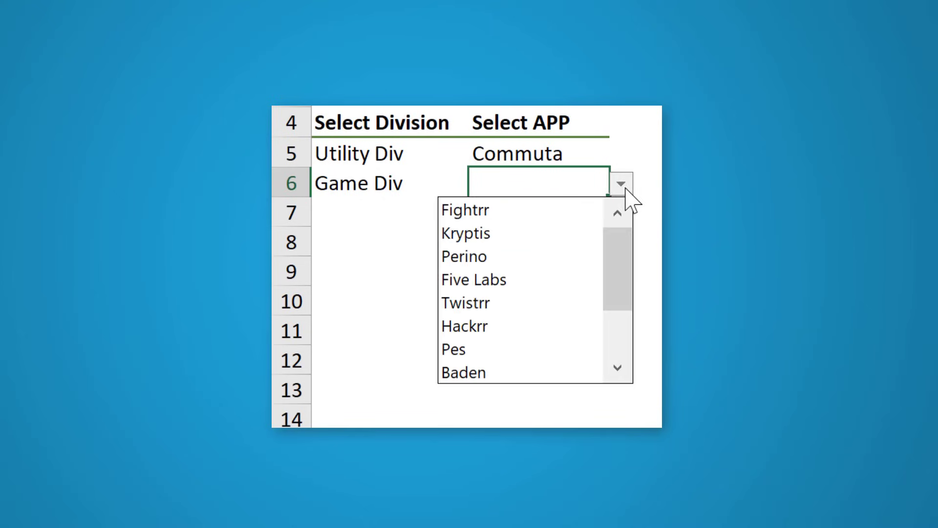
Choose Twistrr as the Game Div app in the preview's B6 drop-down
{"action": "left_click", "coordinate": [488, 303]}
{"action": "left_click", "coordinate": [379, 203]}
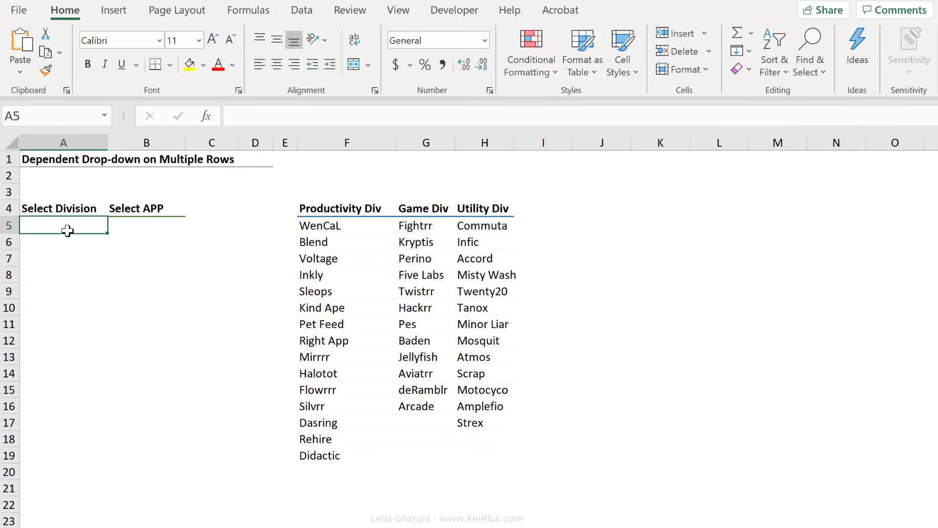
Review the division headers F4:H4 and the Productivity Div app list below them
{"action": "left_click", "coordinate": [145, 231]}
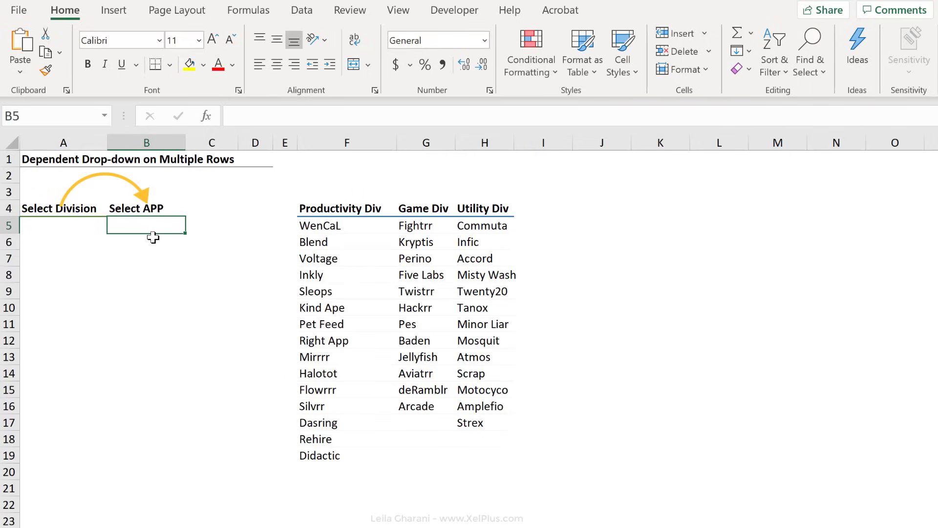
{"action": "left_click", "coordinate": [65, 225]}
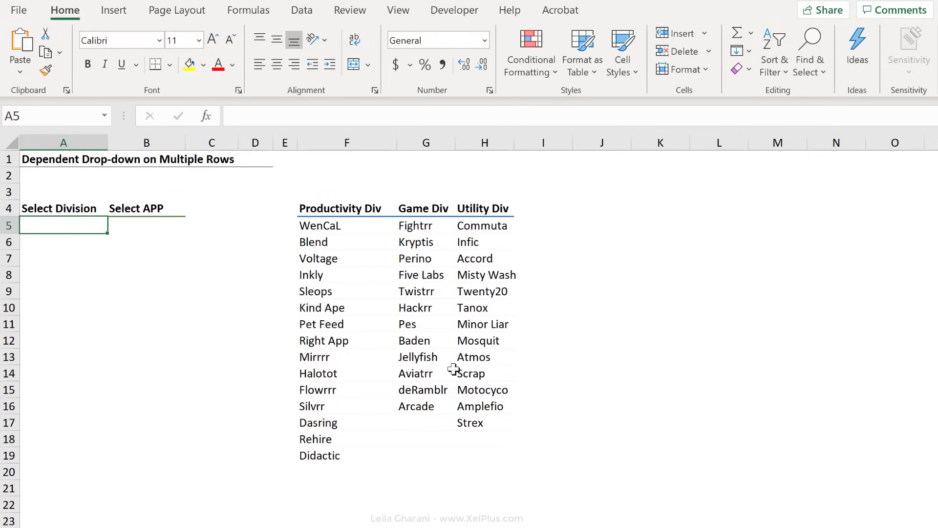
{"action": "left_click_drag", "start_coordinate": [352, 209], "coordinate": [484, 208]}
{"action": "left_click_drag", "start_coordinate": [357, 235], "coordinate": [353, 454]}
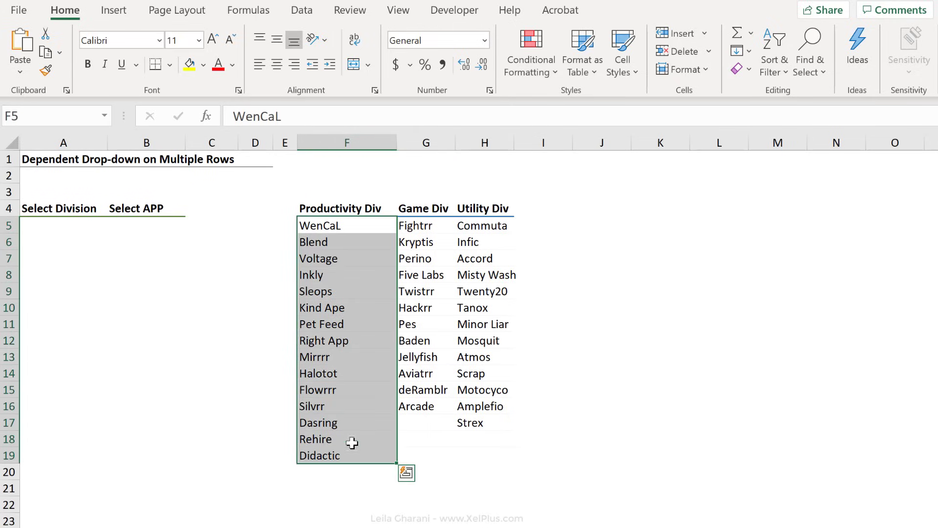
{"action": "left_click", "coordinate": [346, 209]}
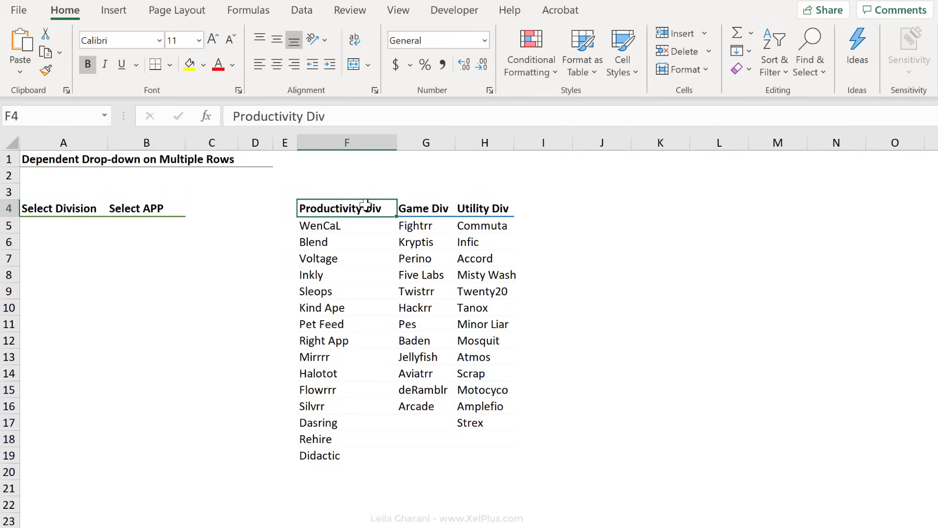
{"action": "left_click", "coordinate": [68, 235]}
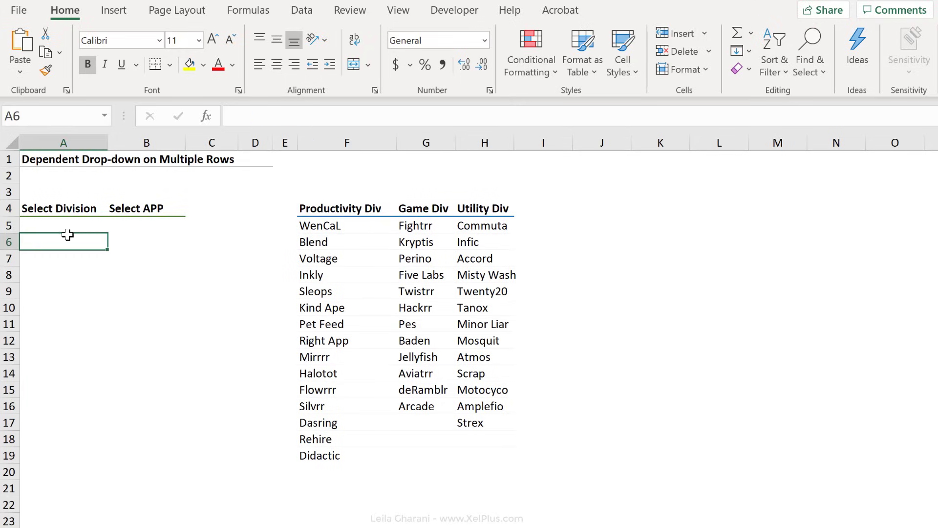
{"action": "left_click", "coordinate": [67, 225]}
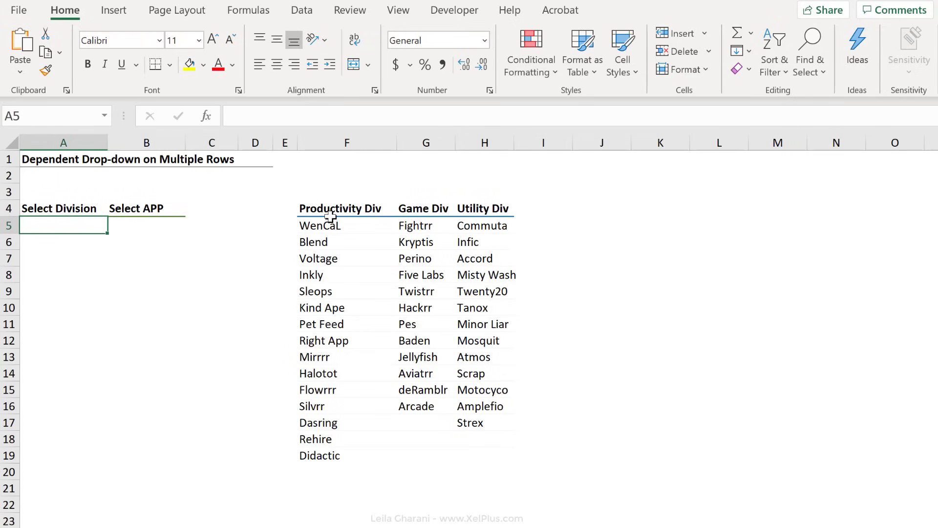
Review the full division table F4:H19, return to A5, and show the Data ribbon
{"action": "left_click_drag", "start_coordinate": [335, 214], "coordinate": [491, 459]}
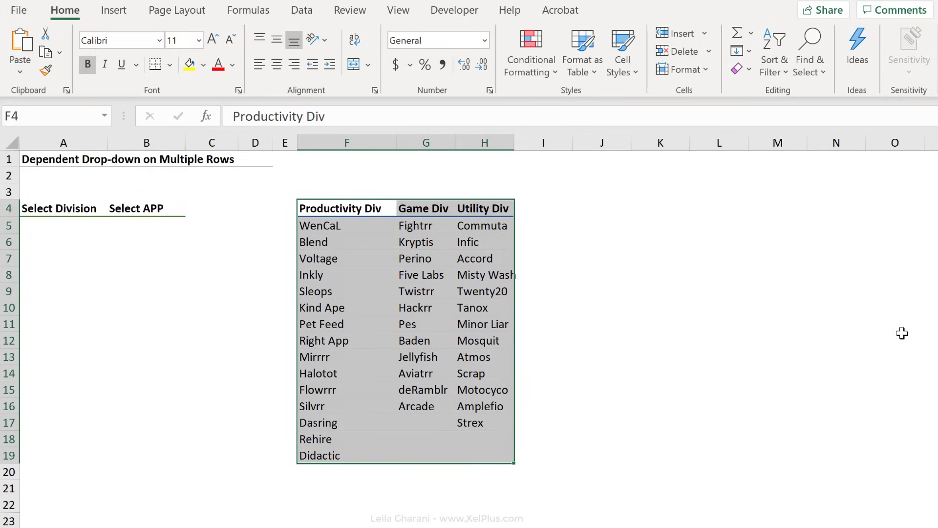
{"action": "left_click", "coordinate": [51, 228]}
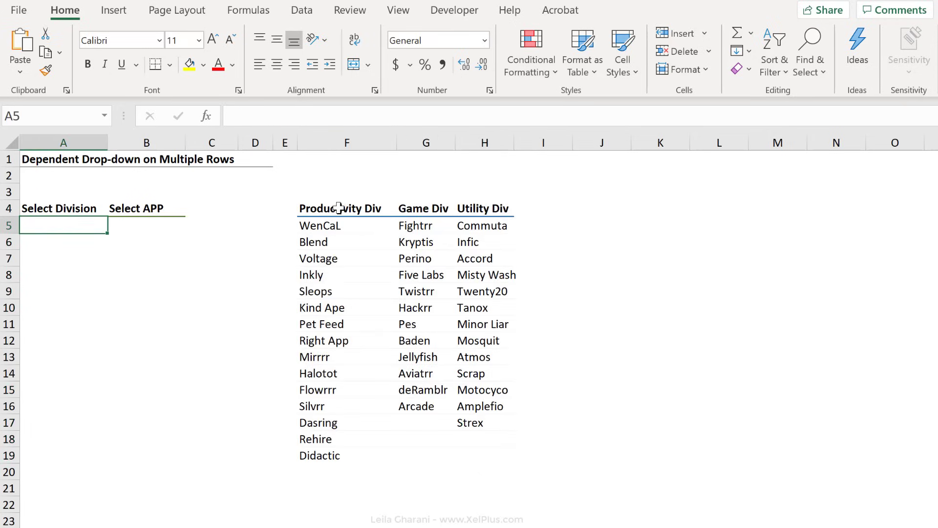
{"action": "left_click_drag", "start_coordinate": [336, 208], "coordinate": [462, 210]}
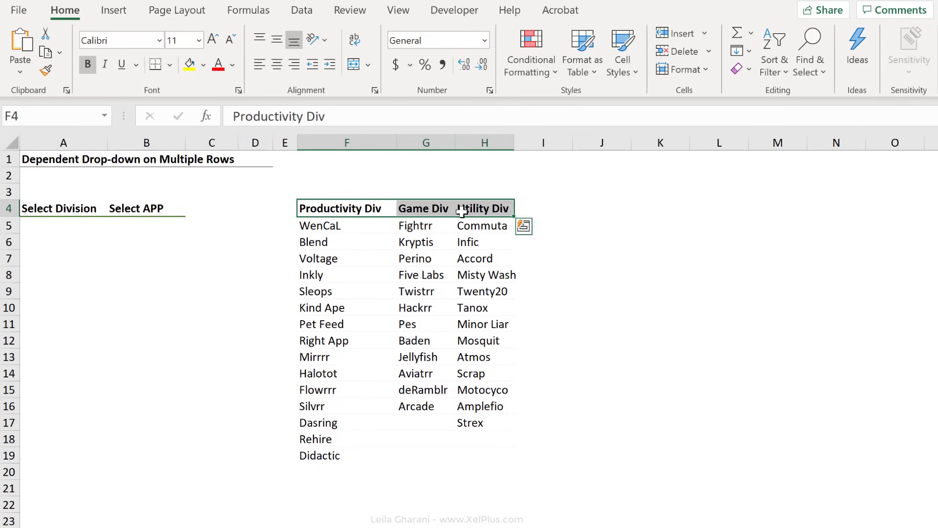
{"action": "left_click", "coordinate": [46, 229]}
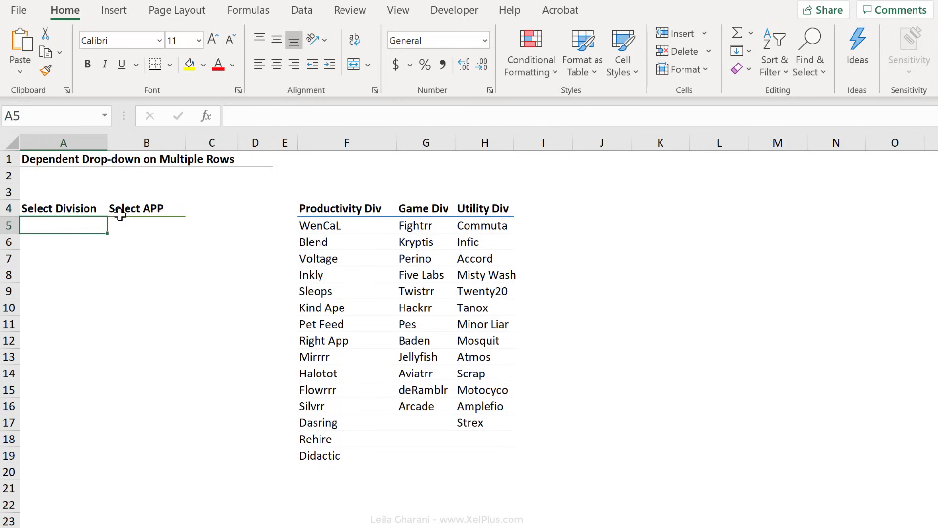
{"action": "left_click", "coordinate": [302, 16]}
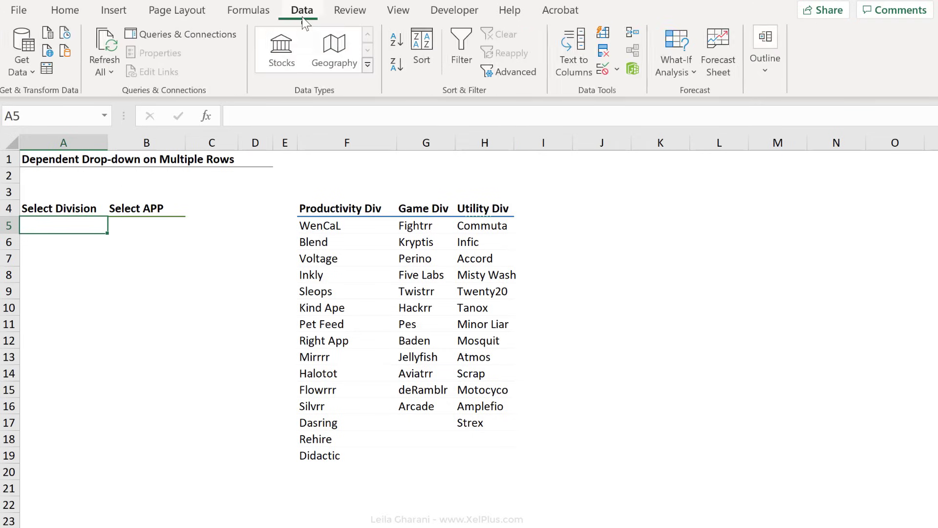
Give A5 a List validation sourced from the division headers =$F$4:$H$4
{"action": "left_click", "coordinate": [617, 69]}
{"action": "left_click", "coordinate": [628, 91]}
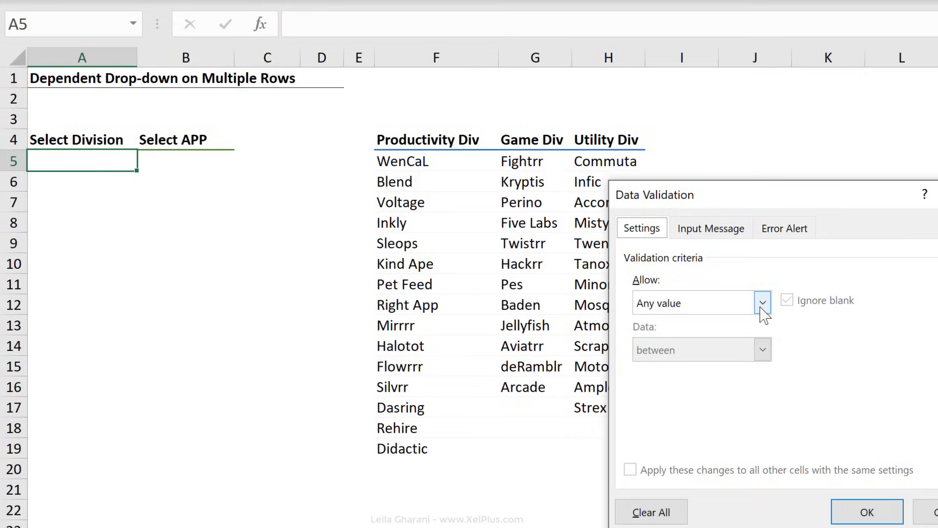
{"action": "left_click", "coordinate": [763, 303]}
{"action": "left_click", "coordinate": [651, 366]}
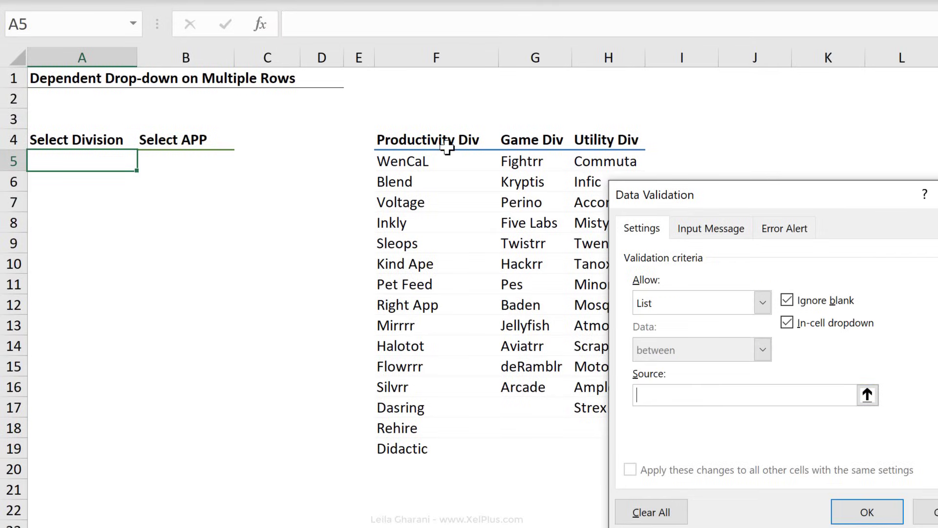
{"action": "left_click_drag", "start_coordinate": [442, 142], "coordinate": [592, 144]}
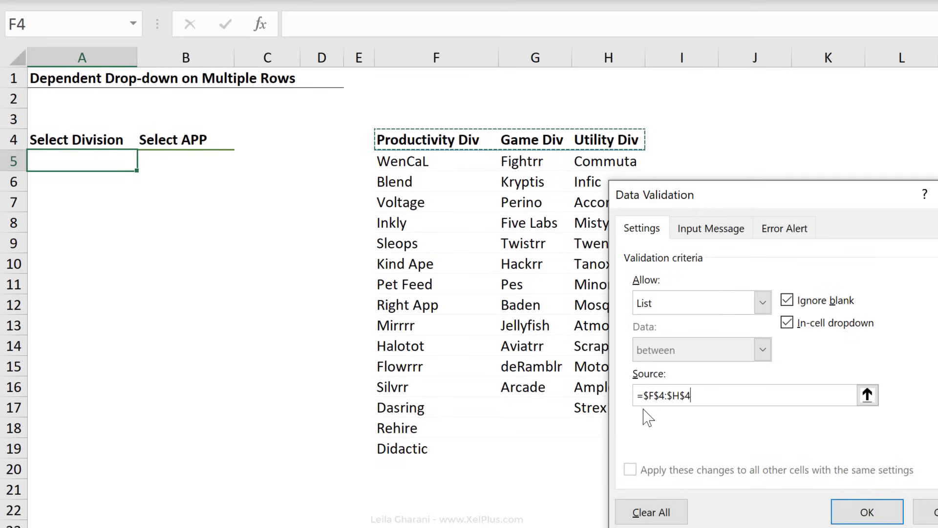
{"action": "left_click", "coordinate": [699, 403]}
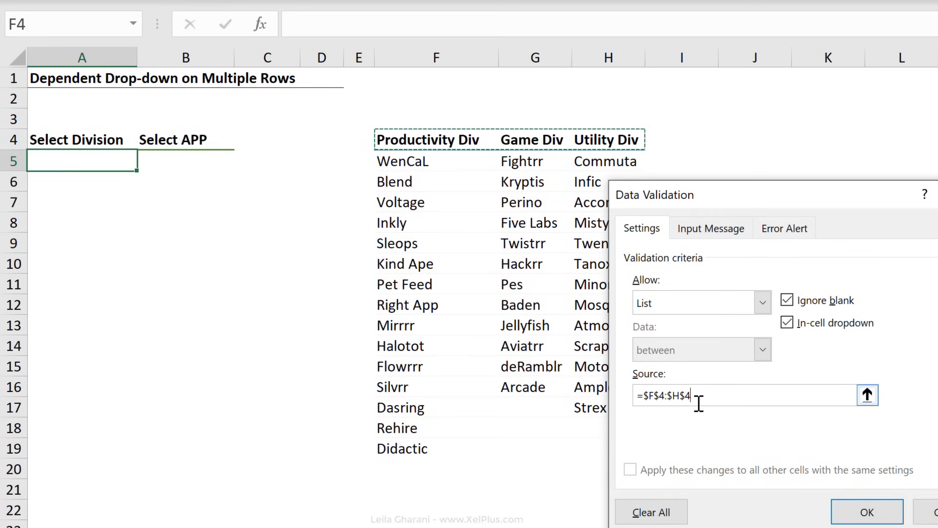
{"action": "left_click", "coordinate": [833, 513]}
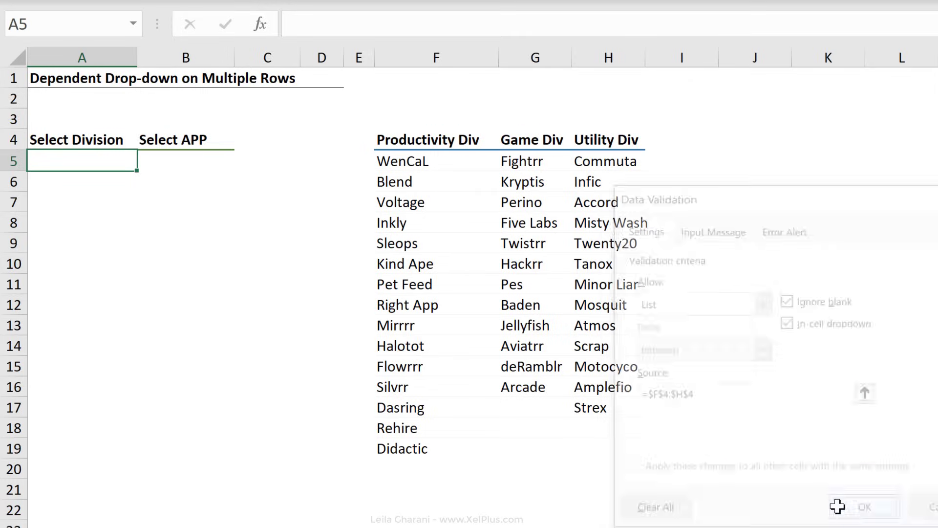
Copy A5's division drop-down into cells A6 through A15
{"action": "key", "text": "ctrl+c"}
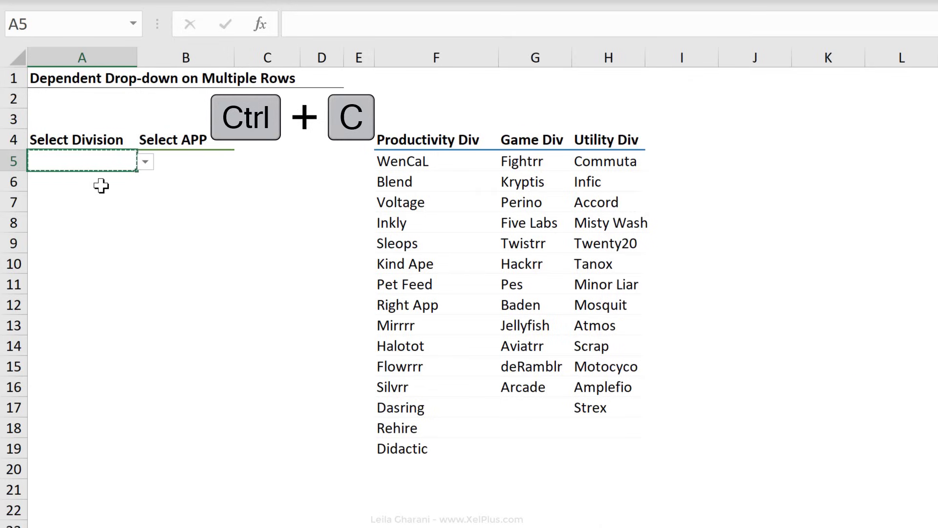
{"action": "left_click_drag", "start_coordinate": [98, 205], "coordinate": [83, 366]}
{"action": "key", "text": "ctrl+v"}
{"action": "left_click", "coordinate": [90, 325]}
{"action": "left_click", "coordinate": [91, 243]}
{"action": "left_click", "coordinate": [91, 223]}
{"action": "left_click", "coordinate": [92, 168]}
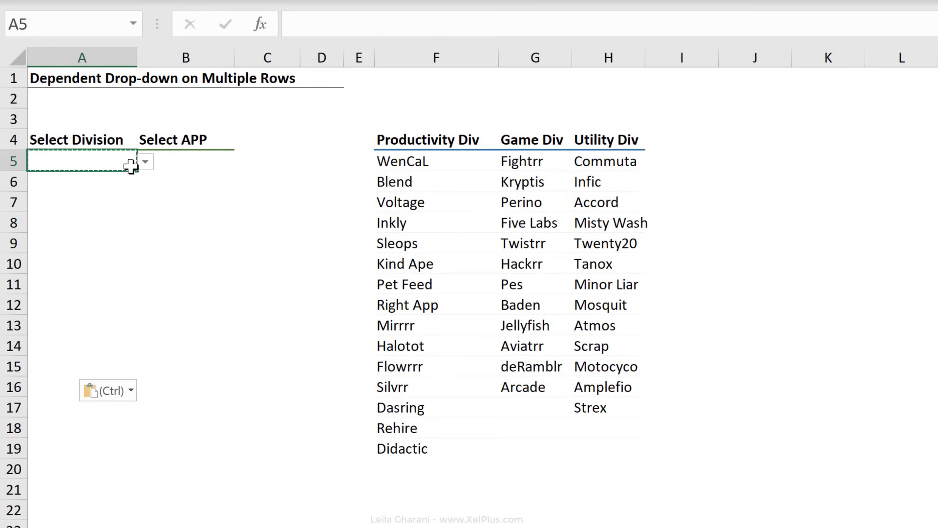
Set A5 to Utility Div and review the Utility Div app list in H5:H17
{"action": "left_click", "coordinate": [145, 163]}
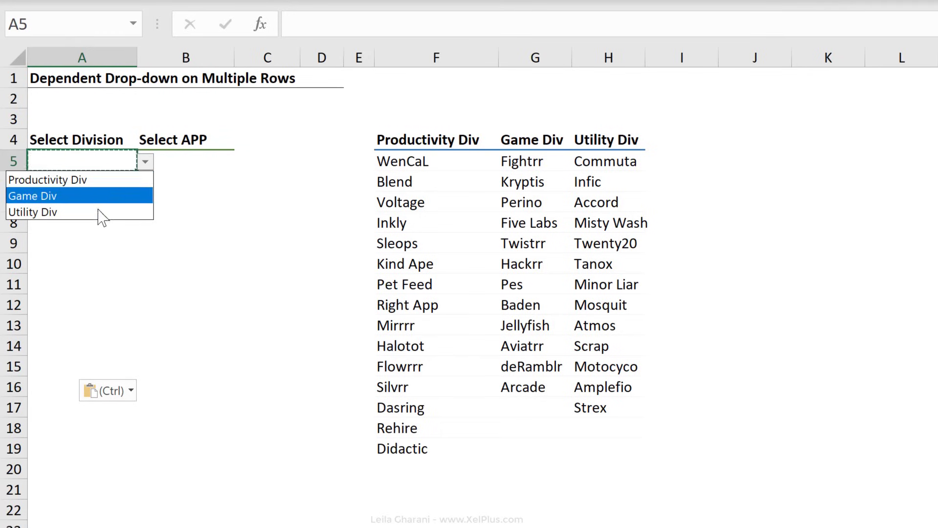
{"action": "left_click", "coordinate": [90, 180]}
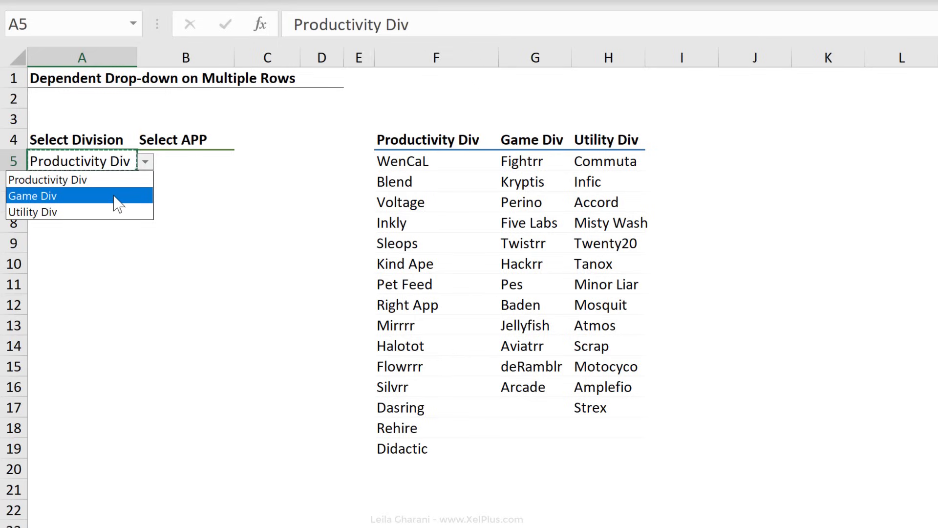
{"action": "left_click", "coordinate": [116, 211]}
{"action": "left_click", "coordinate": [172, 167]}
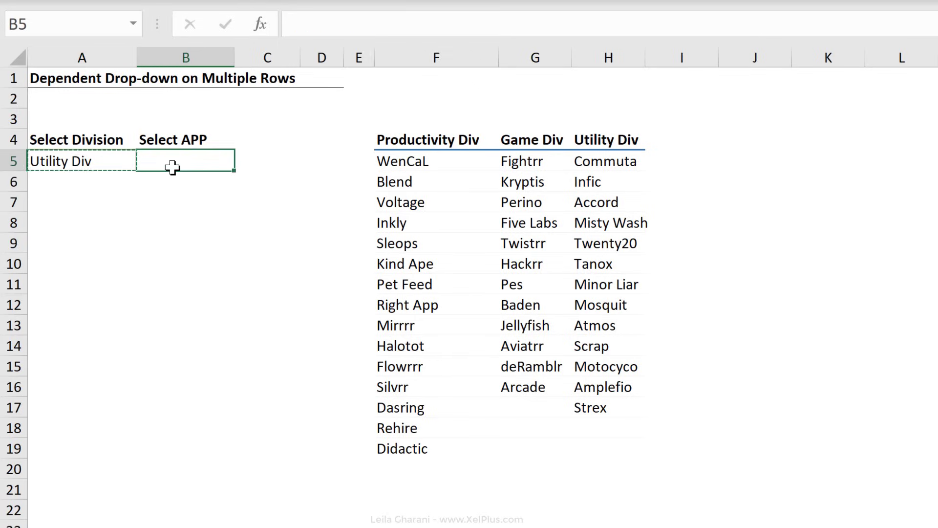
{"action": "key", "text": "Escape"}
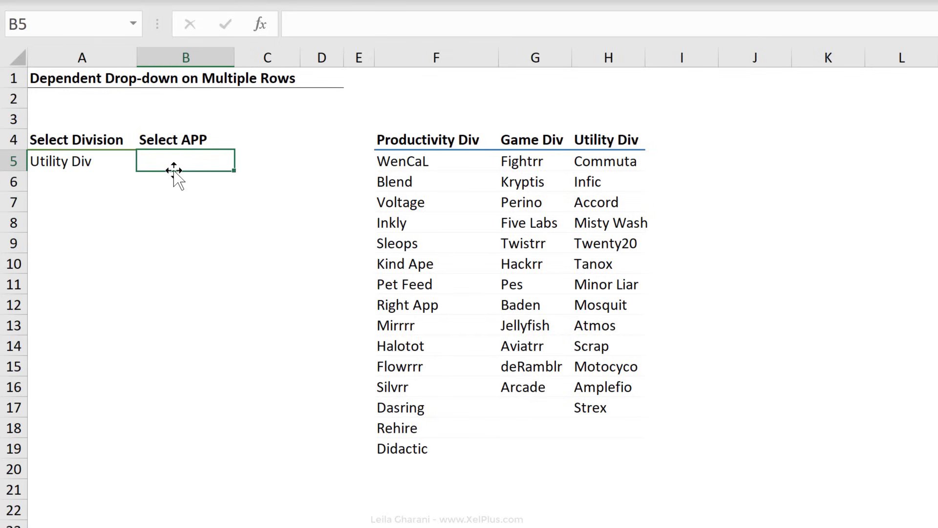
{"action": "left_click", "coordinate": [76, 165]}
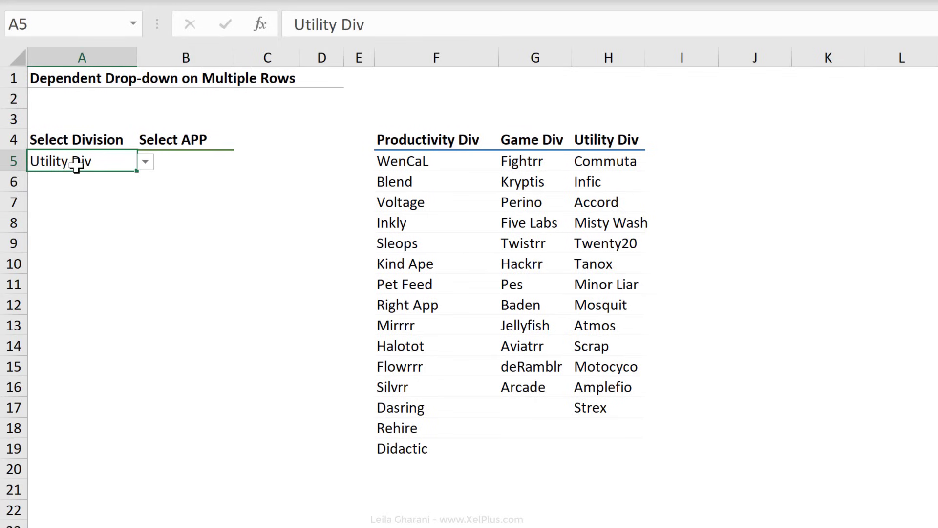
{"action": "left_click", "coordinate": [170, 161]}
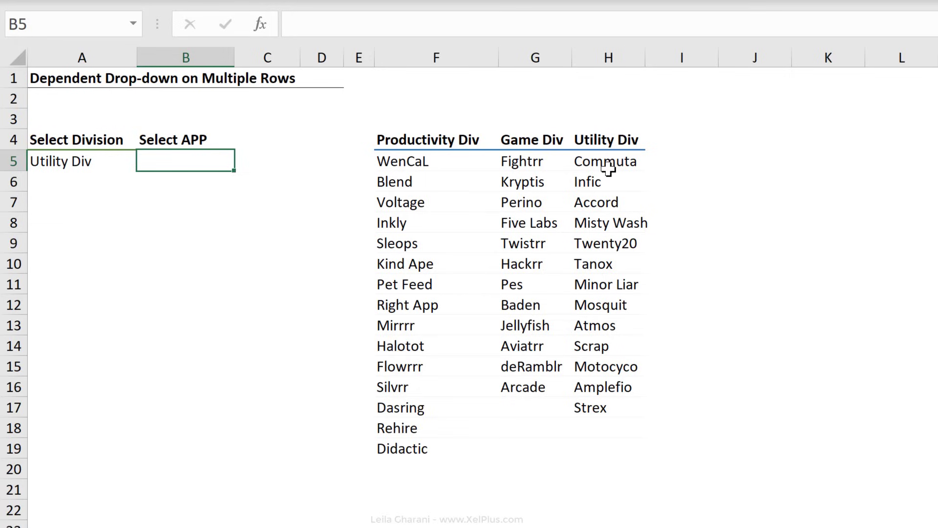
{"action": "left_click_drag", "start_coordinate": [611, 161], "coordinate": [616, 415]}
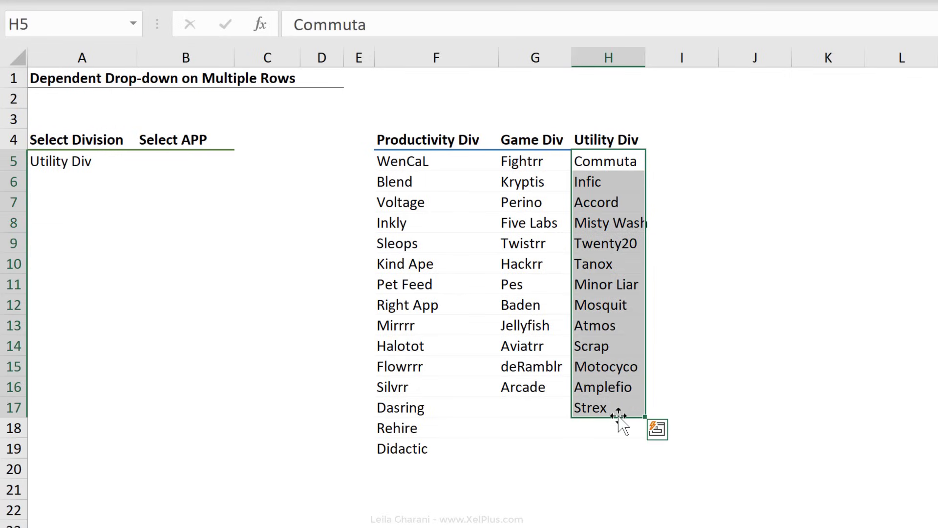
{"action": "left_click", "coordinate": [214, 169]}
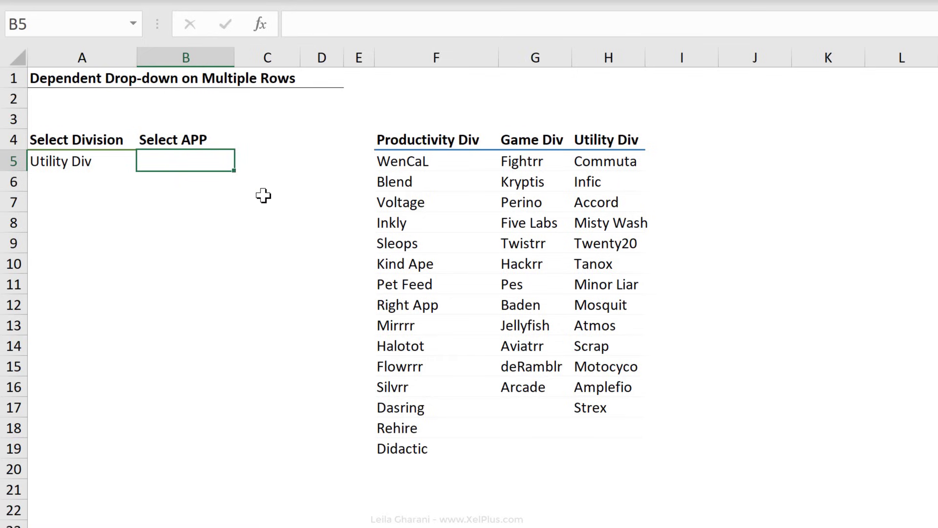
Begin B5's formula as =OFFSET($F$4,1, with an absolute anchor on F4
{"action": "type", "text": "="}
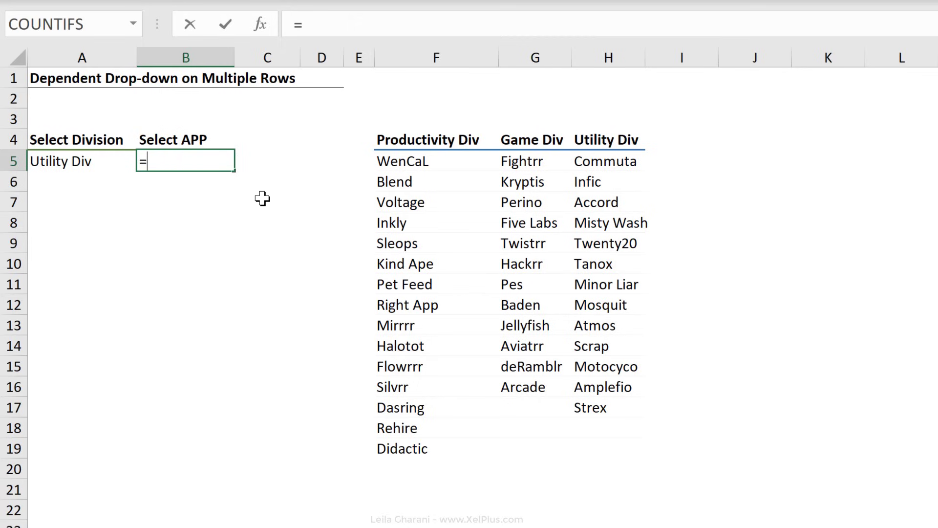
{"action": "type", "text": "offse"}
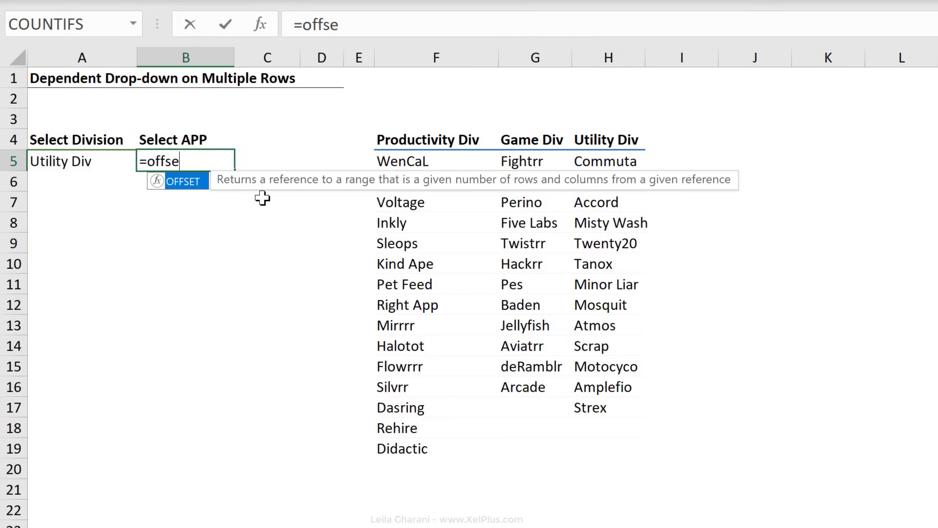
{"action": "type", "text": "t("}
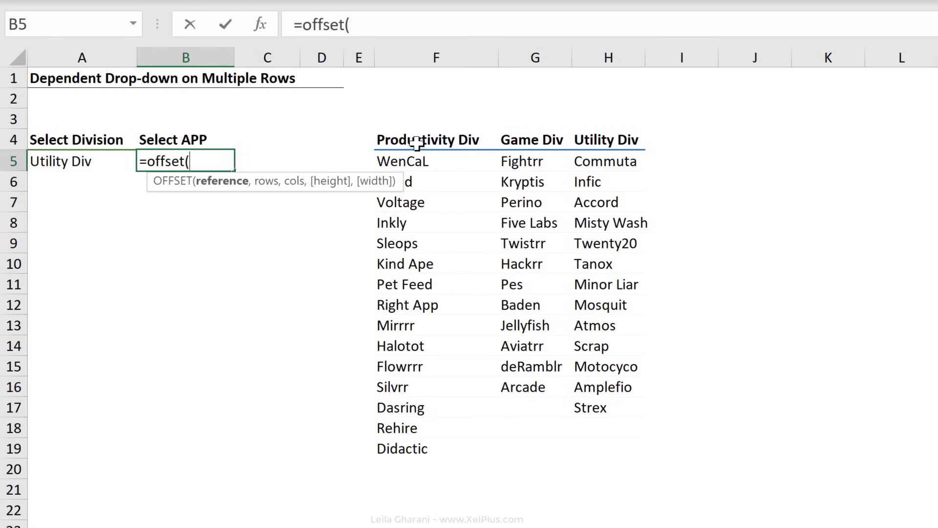
{"action": "left_click", "coordinate": [417, 141]}
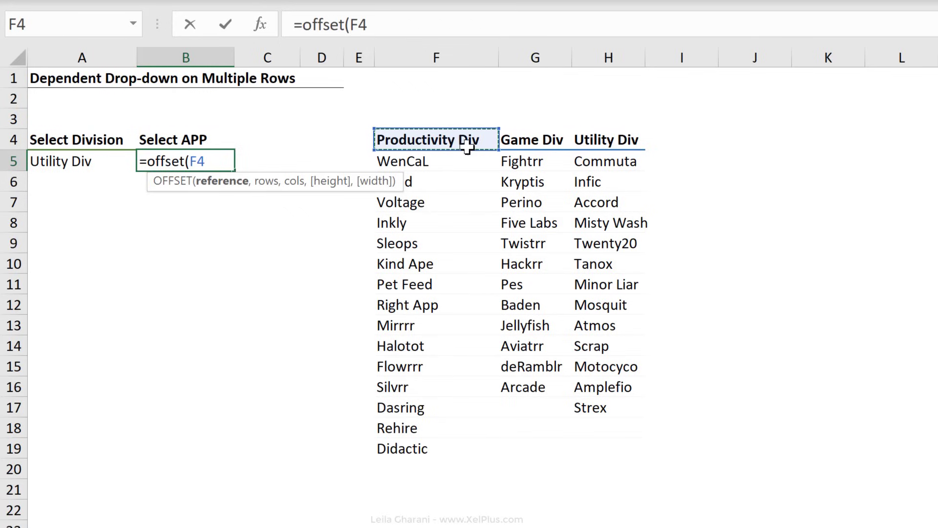
{"action": "key", "text": "F4"}
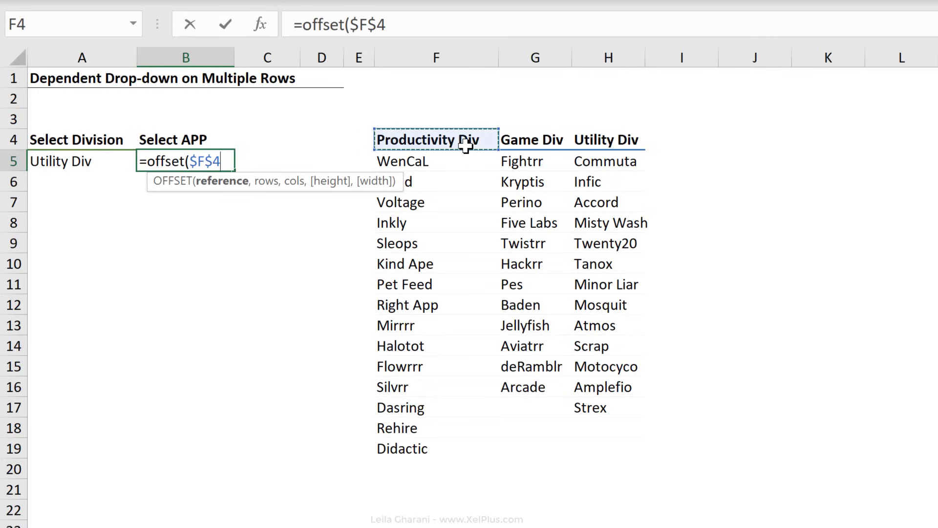
{"action": "type", "text": ","}
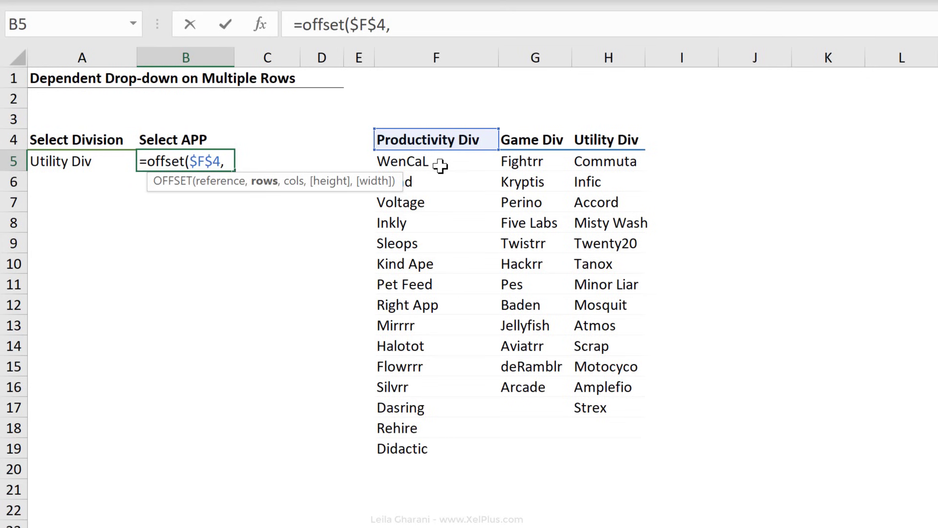
{"action": "type", "text": ","}
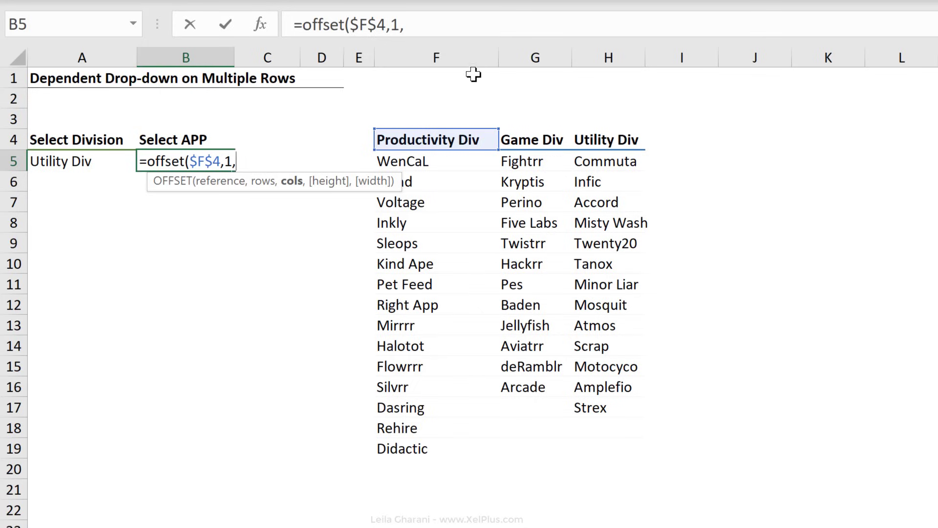
{"action": "left_click", "coordinate": [447, 21]}
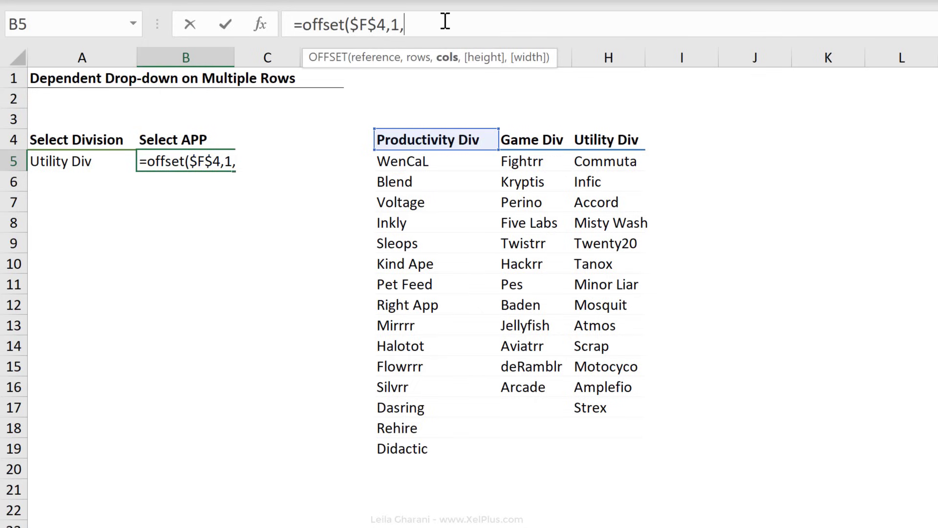
Add MATCH($A5,$F$4:$H$4,0) as the column argument for an exact header lookup
{"action": "type", "text": "match("}
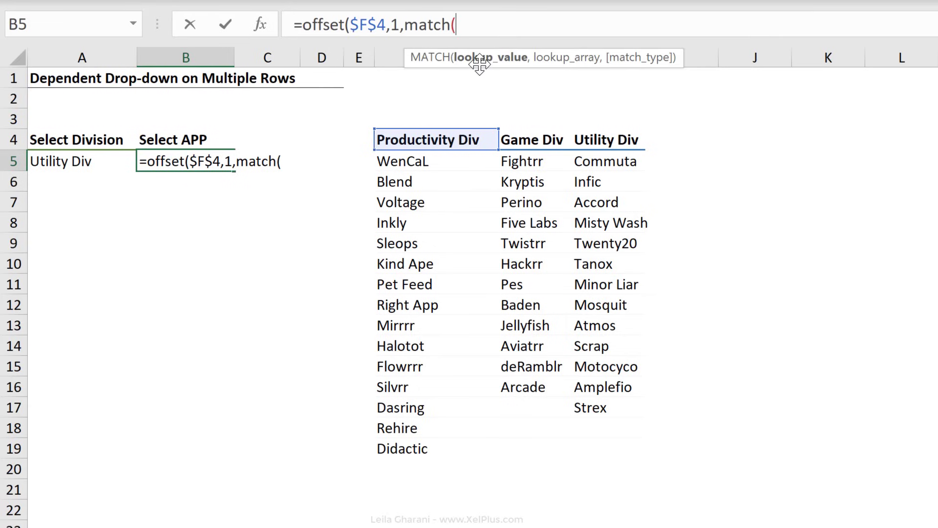
{"action": "left_click", "coordinate": [104, 162]}
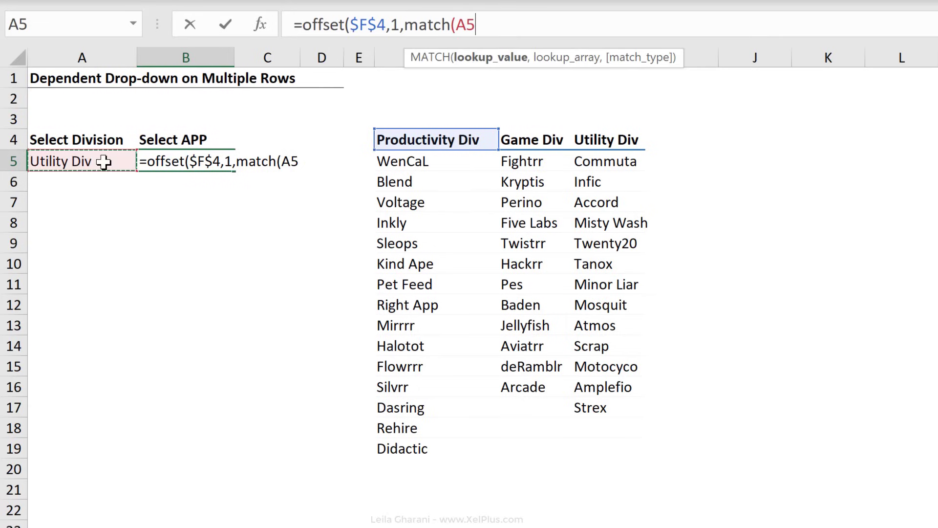
{"action": "key", "text": "F4"}
{"action": "key", "text": "F4"}
{"action": "key", "text": "F4"}
{"action": "type", "text": ","}
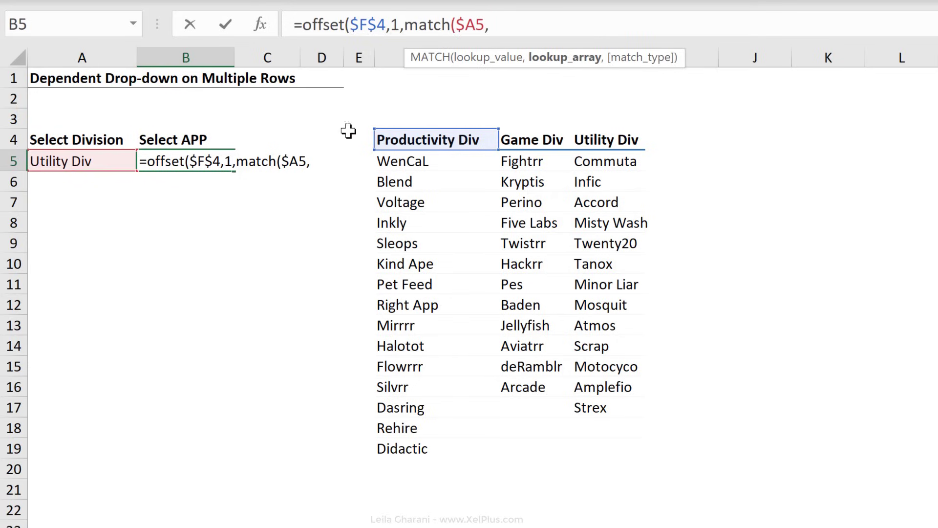
{"action": "left_click", "coordinate": [449, 139]}
{"action": "left_click_drag", "start_coordinate": [449, 140], "coordinate": [608, 140]}
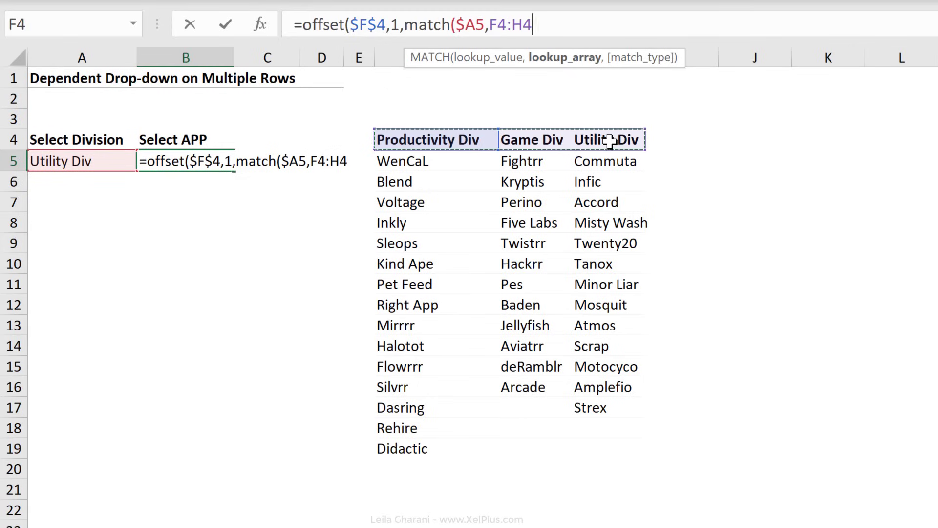
{"action": "key", "text": "F4"}
{"action": "type", "text": ","}
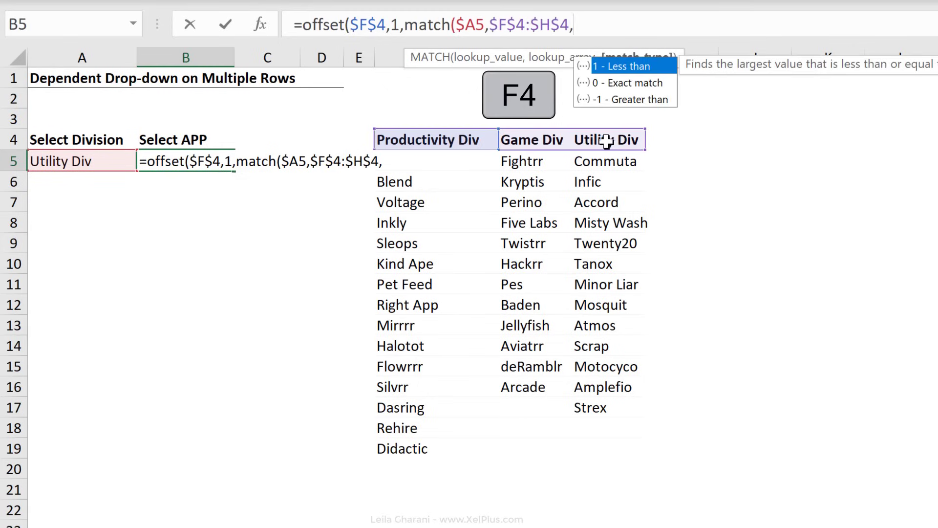
{"action": "left_click", "coordinate": [615, 88]}
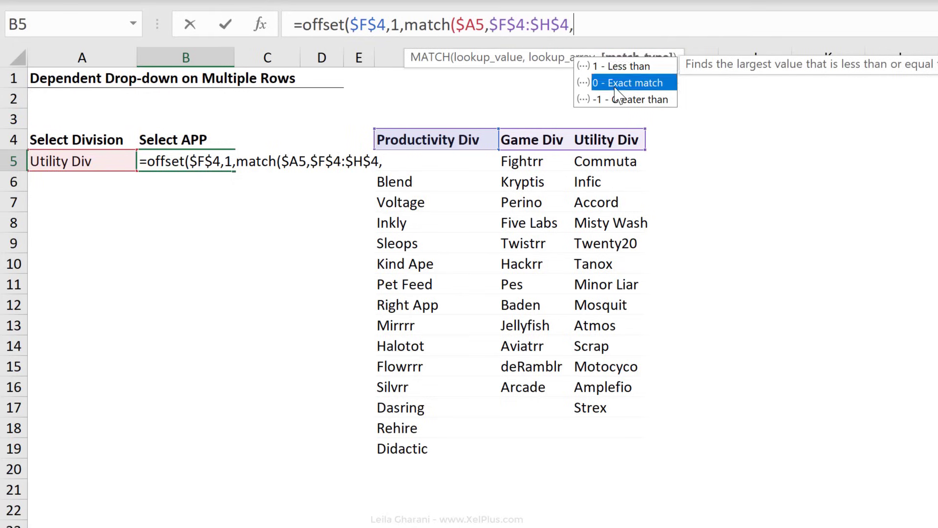
{"action": "double_click", "coordinate": [615, 88]}
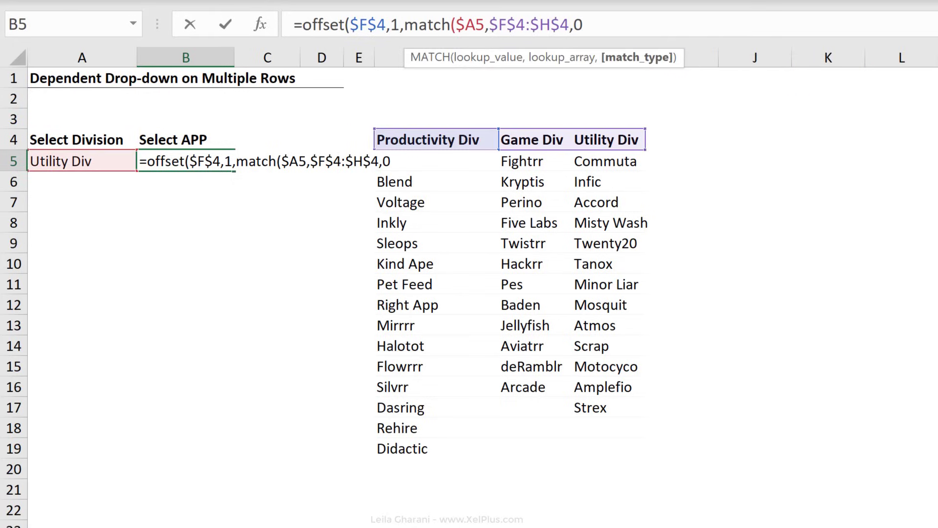
{"action": "type", "text": ")"}
{"action": "left_click_drag", "start_coordinate": [404, 25], "coordinate": [592, 26]}
Check MATCH's result with F9, then confirm MATCH(...)-1 evaluates to 2 for Utility Div
{"action": "key", "text": "F9"}
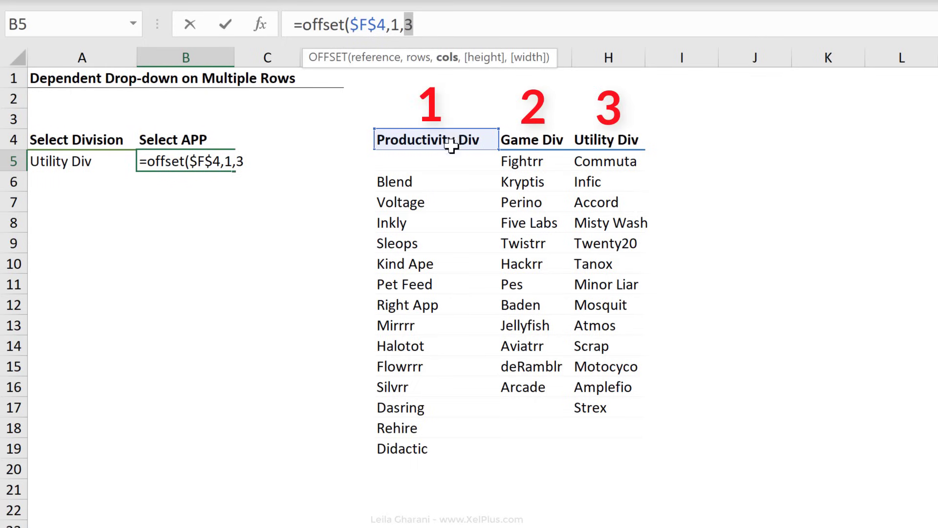
{"action": "key", "text": "ctrl+z"}
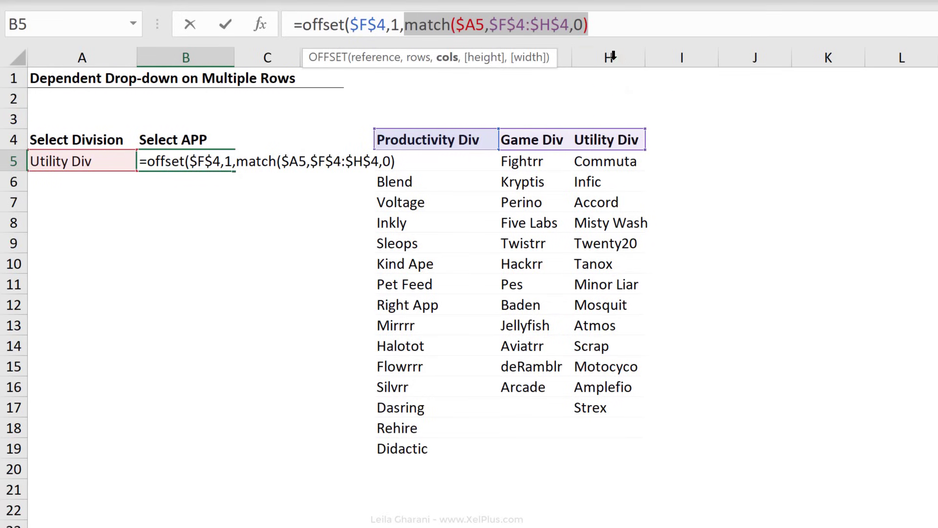
{"action": "left_click", "coordinate": [611, 33]}
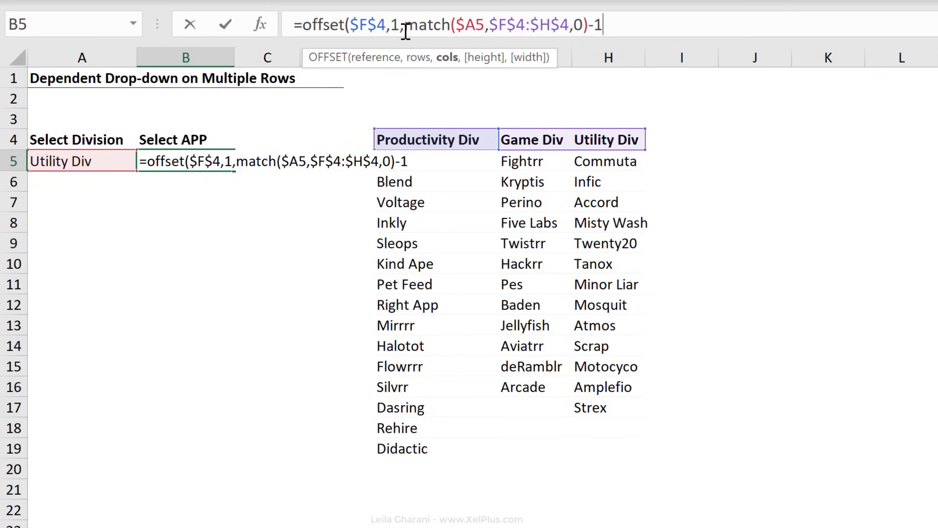
{"action": "left_click_drag", "start_coordinate": [406, 31], "coordinate": [630, 13]}
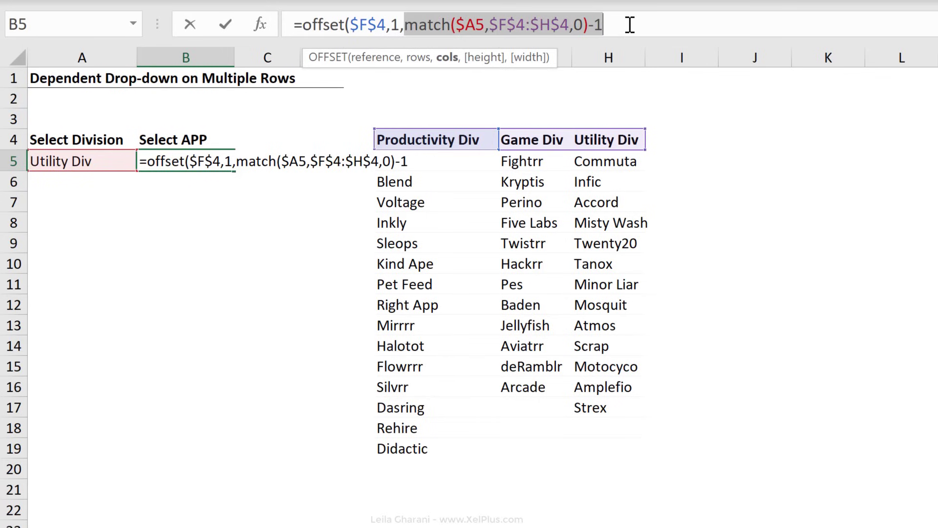
{"action": "key", "text": "F9"}
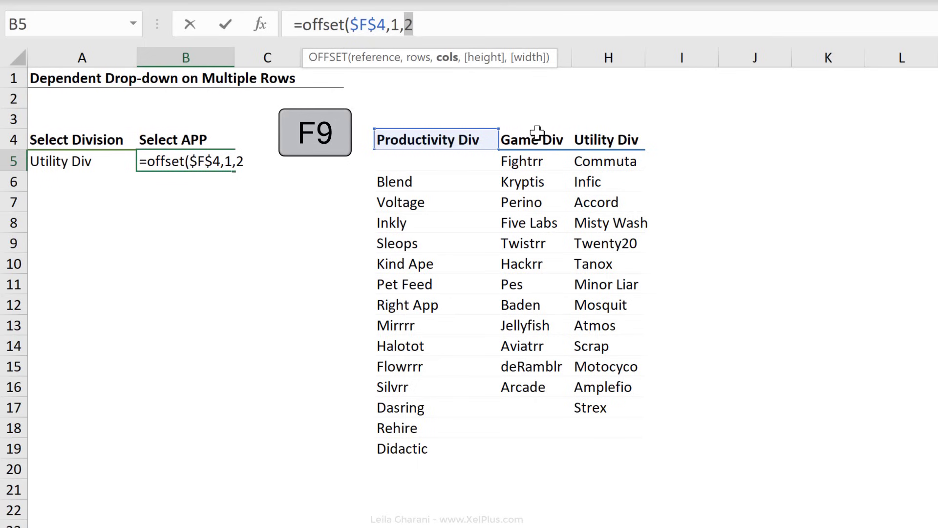
{"action": "key", "text": "ctrl+z"}
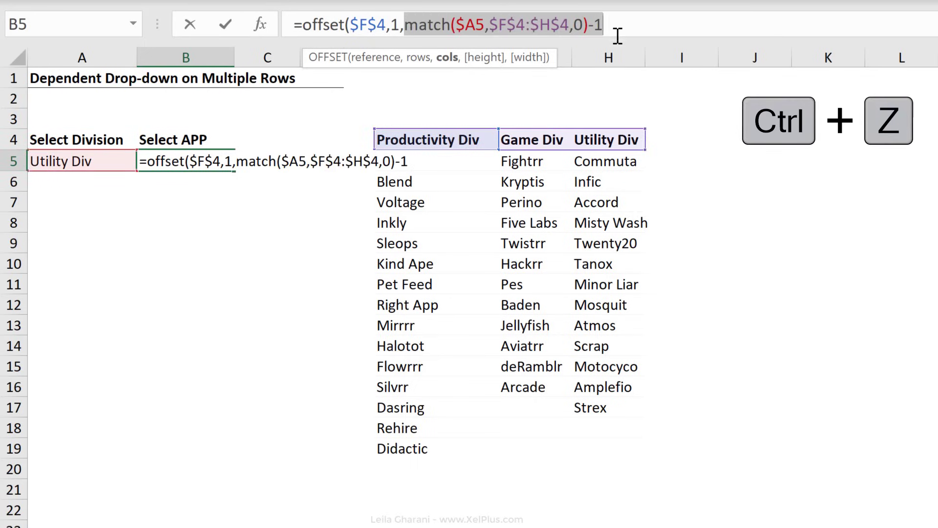
{"action": "left_click", "coordinate": [617, 32]}
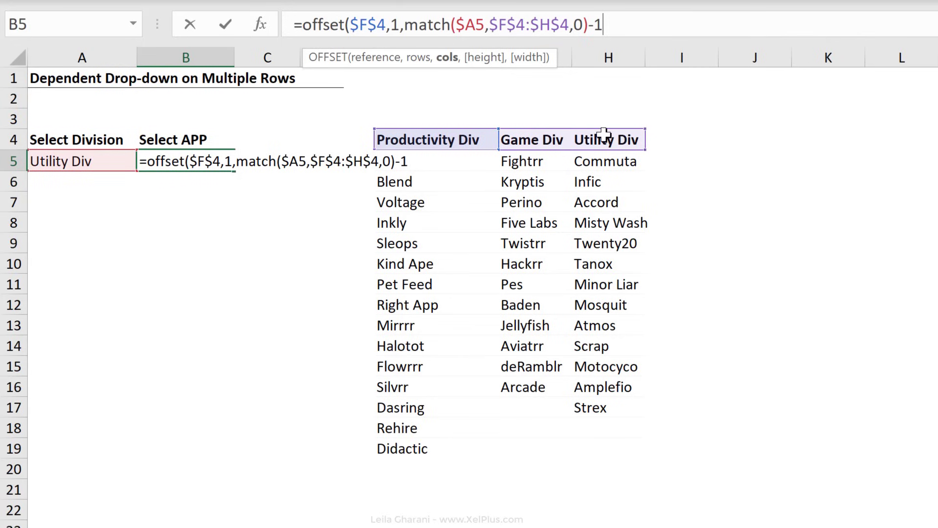
Complete B5 as =OFFSET($F$4,1,MATCH($A5,$F$4:$H$4,0)-1,1,1), returning Commuta
{"action": "type", "text": ","}
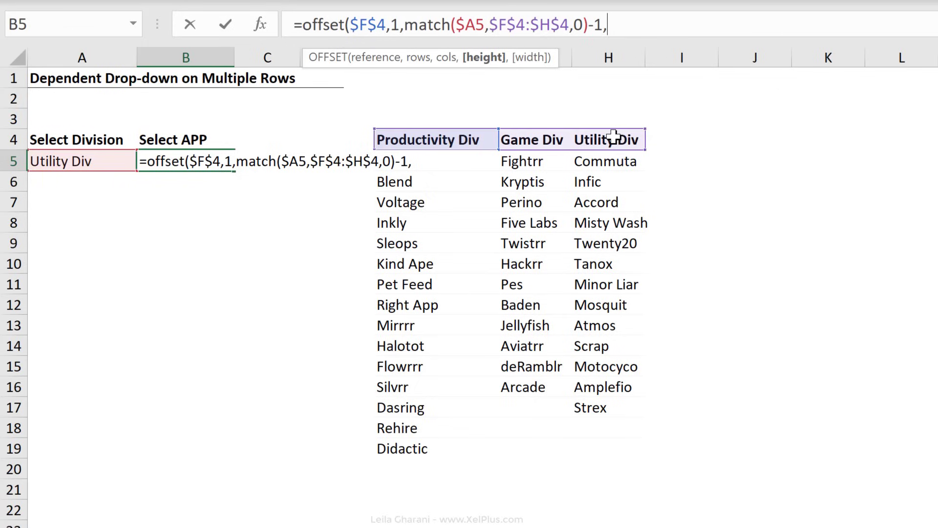
{"action": "type", "text": "1,1"}
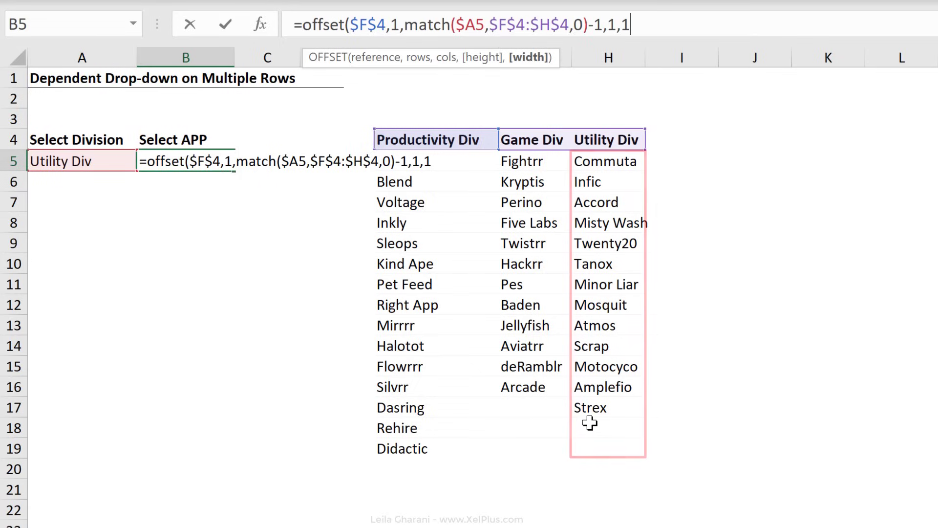
{"action": "type", "text": ")"}
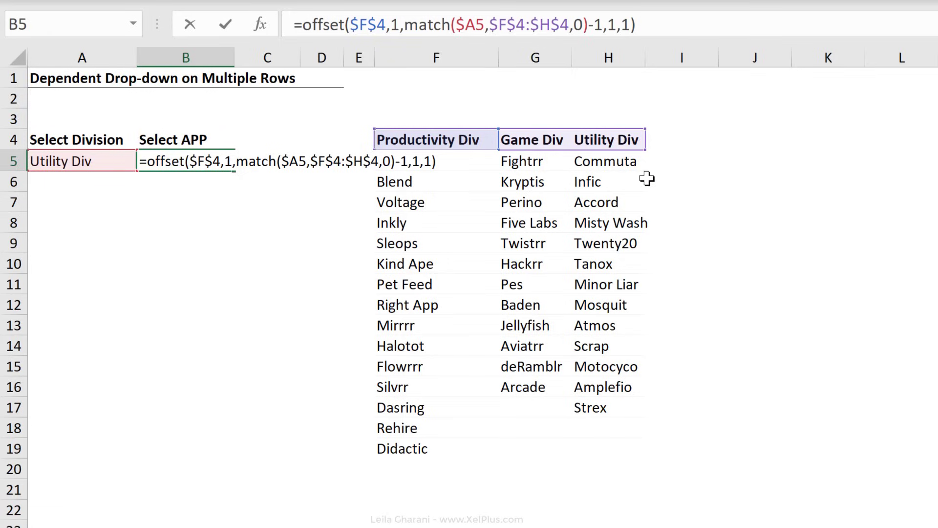
{"action": "key", "text": "Return"}
{"action": "left_click", "coordinate": [220, 159]}
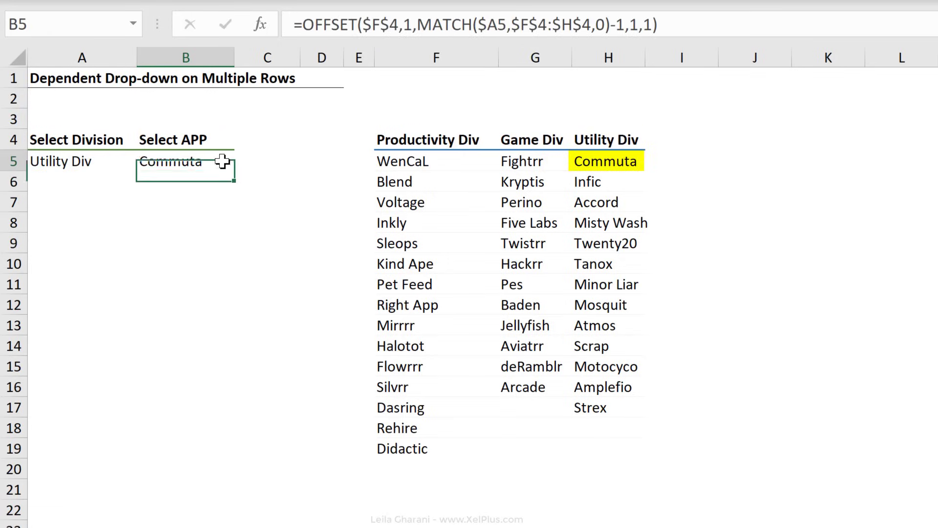
{"action": "left_click", "coordinate": [77, 160]}
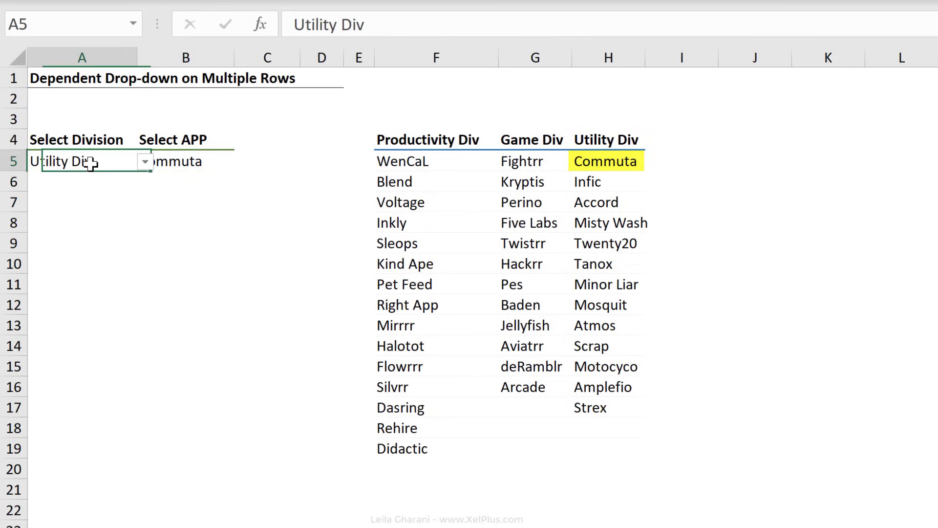
{"action": "left_click", "coordinate": [146, 161]}
{"action": "left_click", "coordinate": [99, 198]}
{"action": "left_click", "coordinate": [166, 162]}
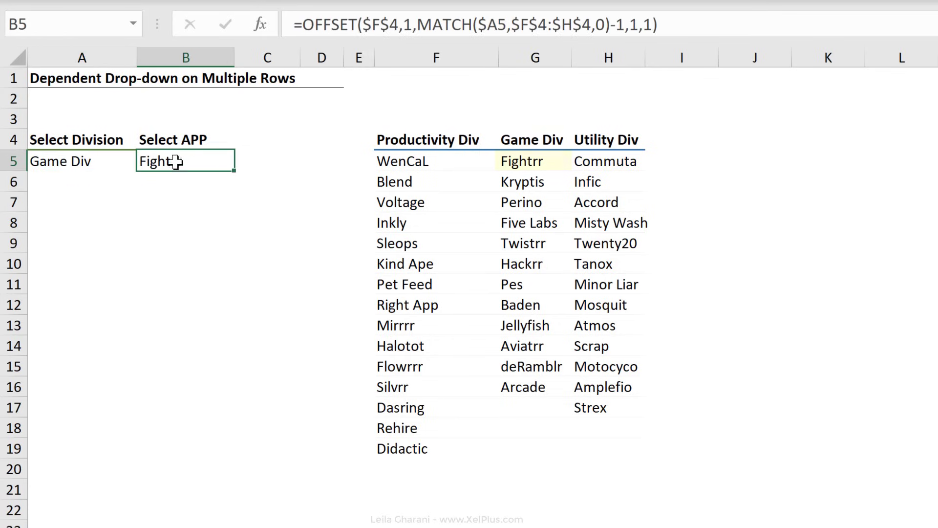
{"action": "left_click", "coordinate": [101, 166]}
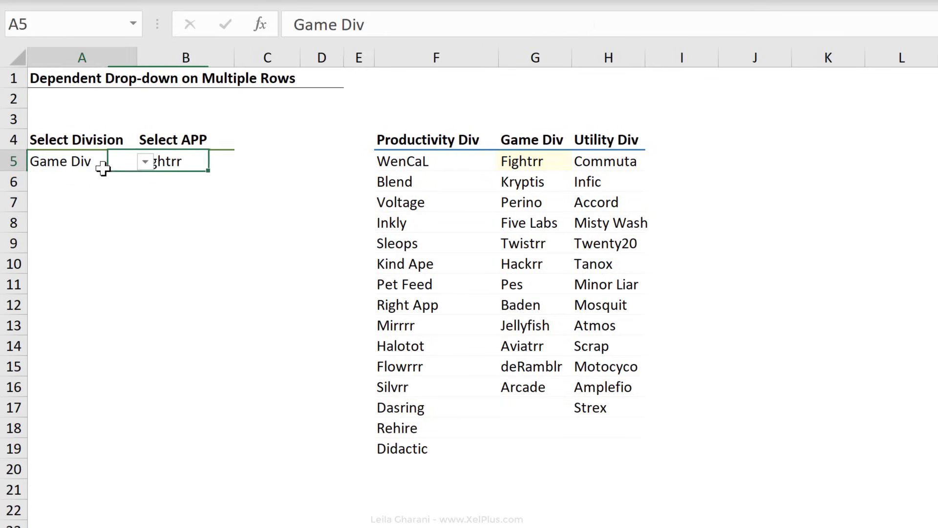
{"action": "left_click", "coordinate": [142, 164]}
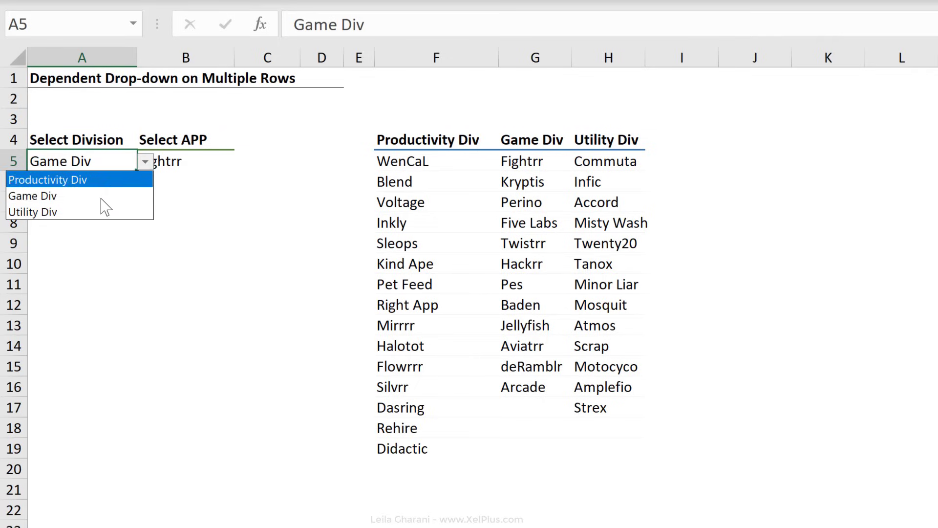
{"action": "left_click", "coordinate": [97, 214]}
{"action": "left_click", "coordinate": [211, 161]}
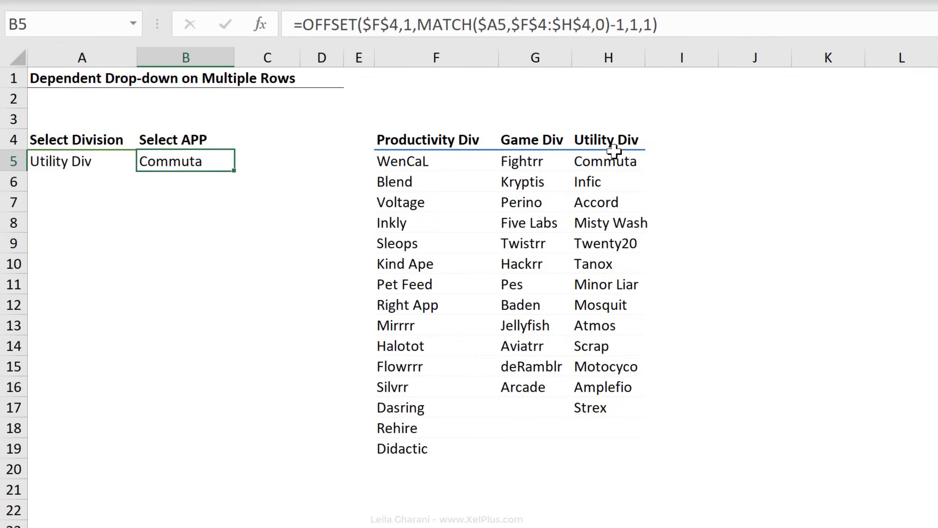
{"action": "left_click", "coordinate": [628, 165]}
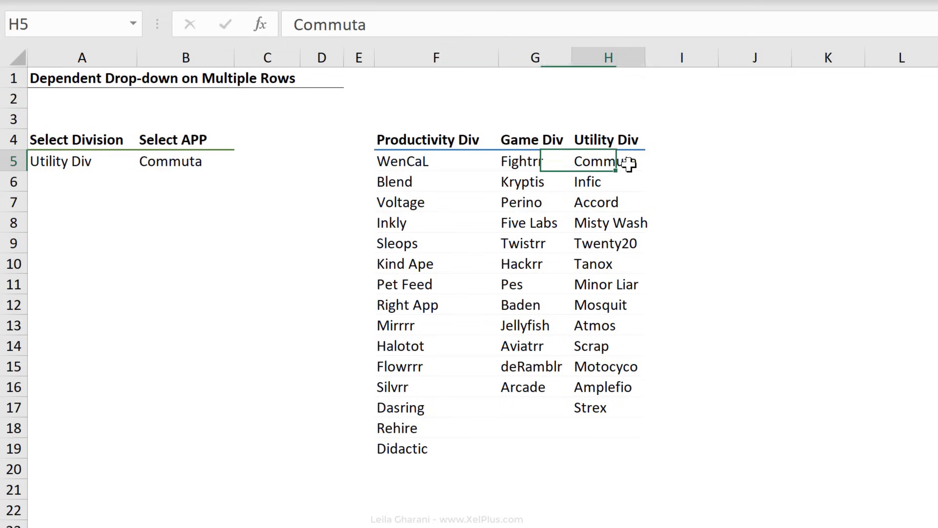
{"action": "left_click", "coordinate": [604, 465]}
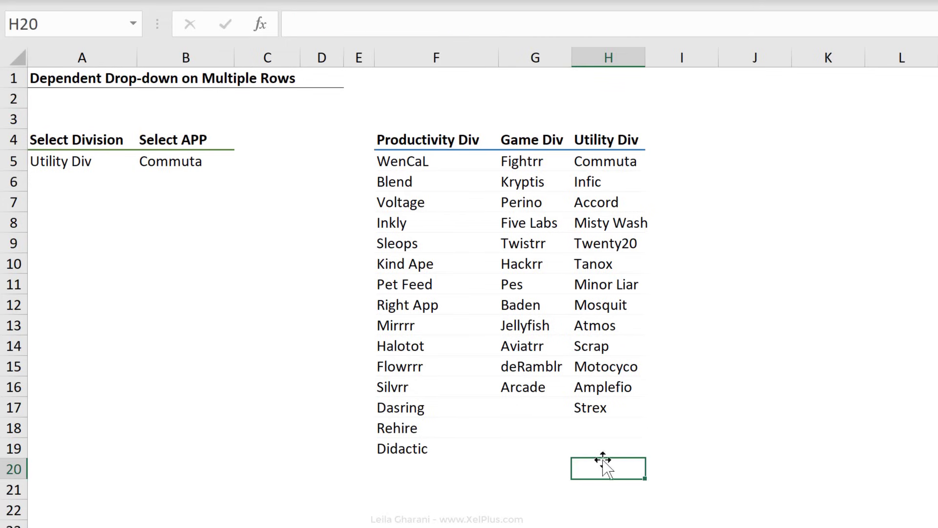
{"action": "left_click_drag", "start_coordinate": [437, 166], "coordinate": [446, 452]}
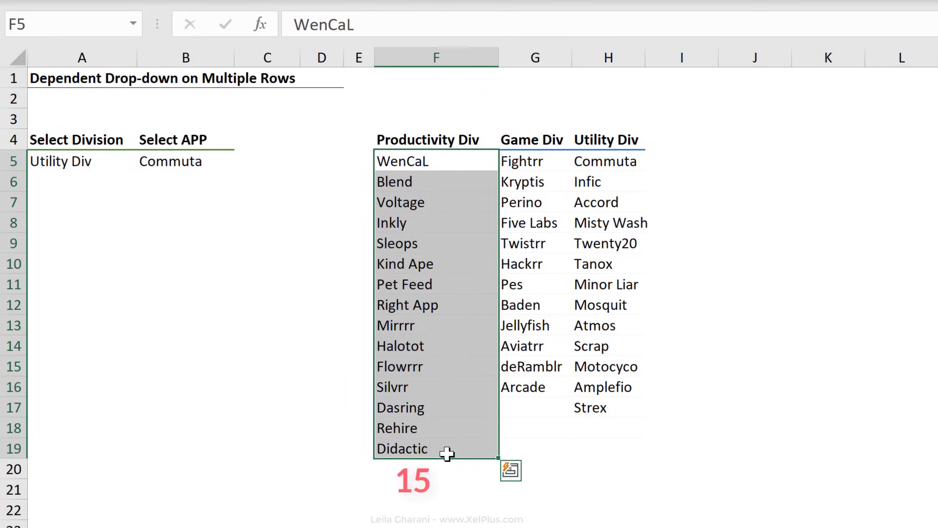
{"action": "left_click_drag", "start_coordinate": [556, 160], "coordinate": [544, 398]}
{"action": "left_click", "coordinate": [548, 383]}
{"action": "left_click_drag", "start_coordinate": [548, 165], "coordinate": [539, 385]}
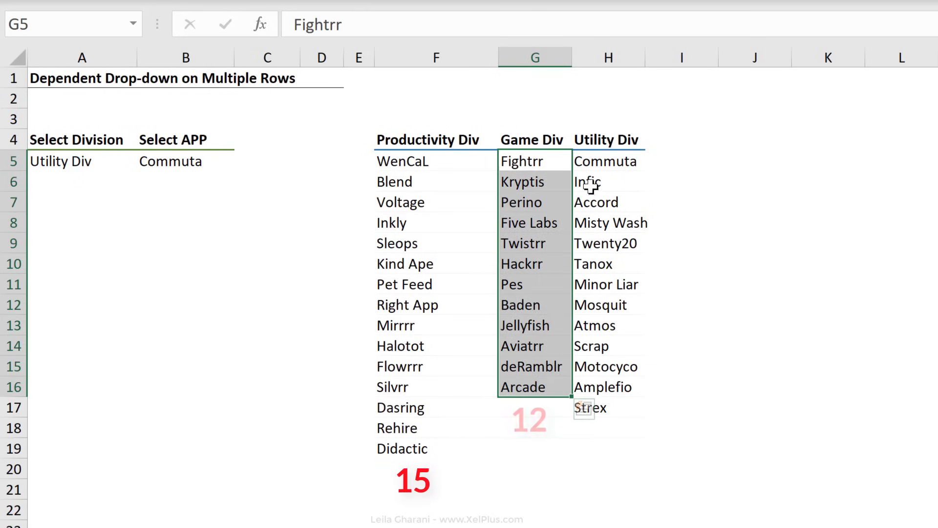
{"action": "left_click_drag", "start_coordinate": [605, 160], "coordinate": [588, 410]}
{"action": "left_click", "coordinate": [167, 161]}
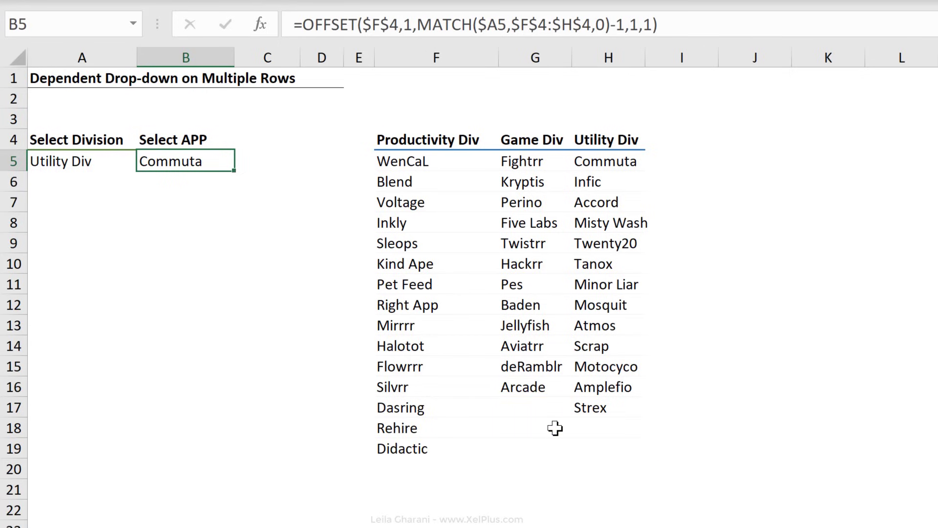
Change B5's OFFSET height from 1 to 15 and preview the resulting Utility Div array with F9
{"action": "left_click", "coordinate": [637, 22]}
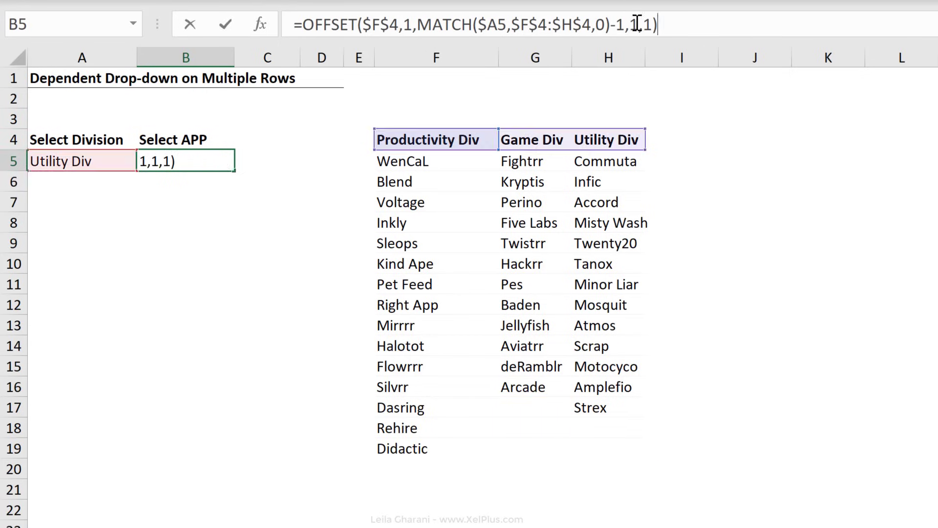
{"action": "left_click_drag", "start_coordinate": [637, 22], "coordinate": [628, 20]}
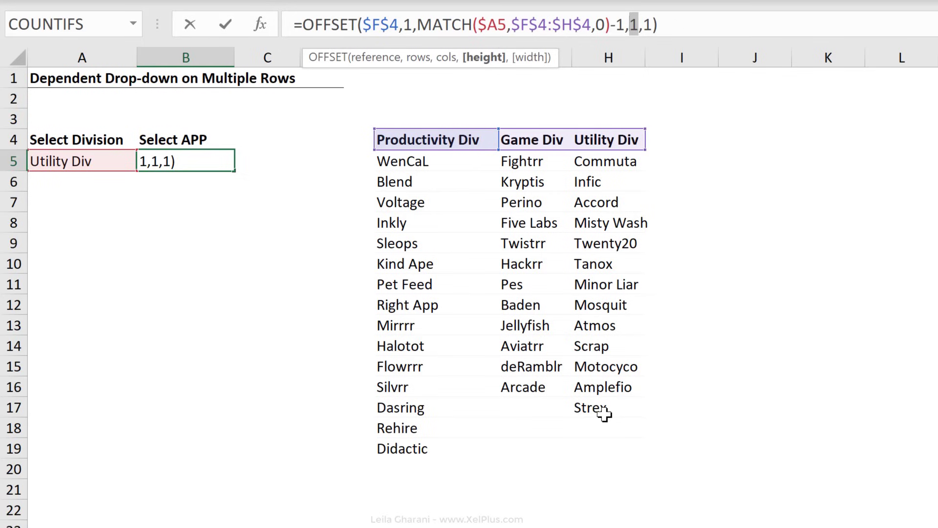
{"action": "key", "text": "ctrl+Return"}
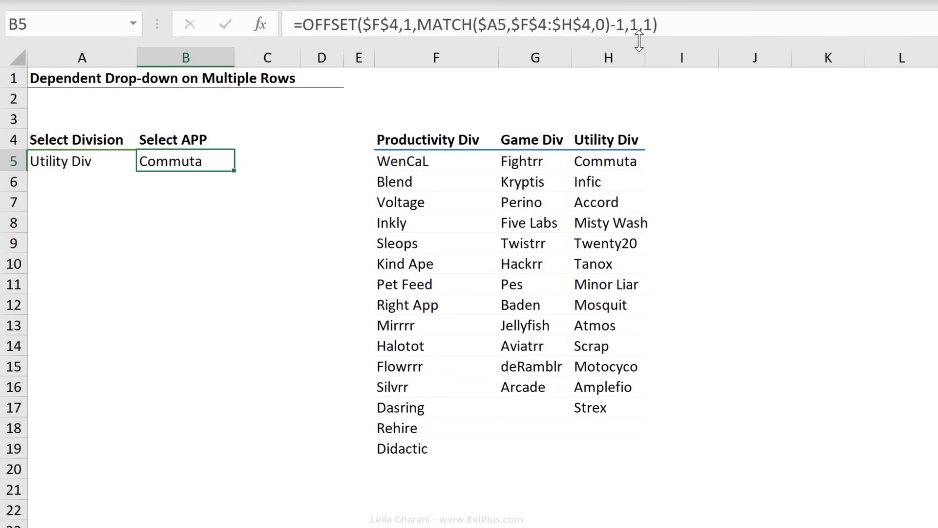
{"action": "left_click", "coordinate": [637, 27]}
{"action": "type", "text": "5"}
{"action": "left_click", "coordinate": [667, 25]}
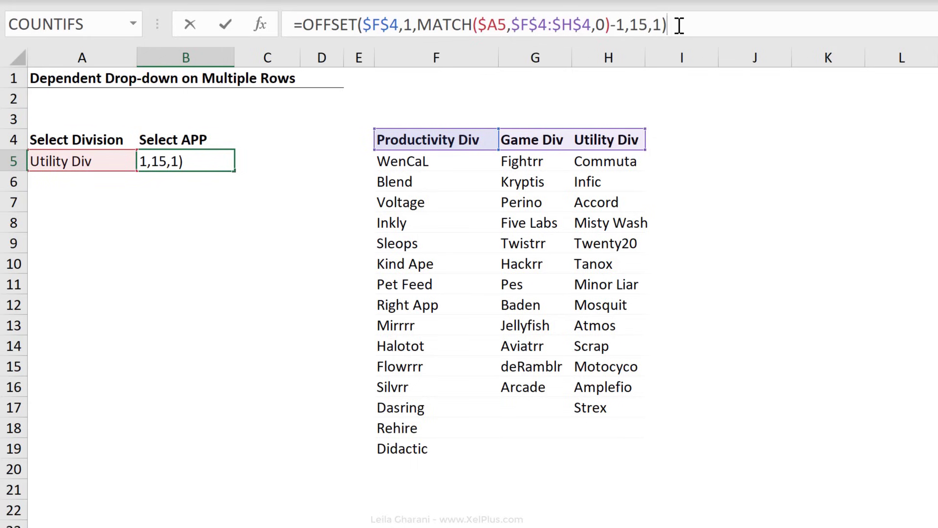
{"action": "key", "text": "F9"}
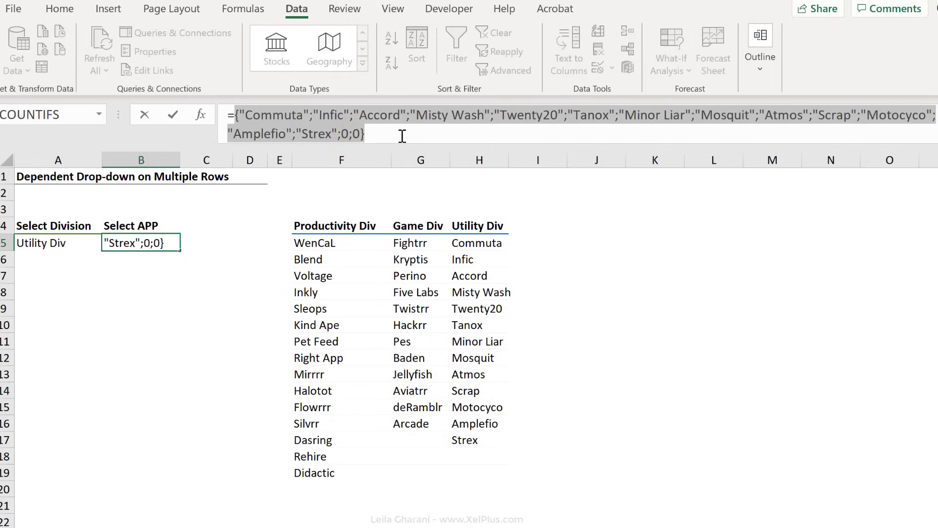
{"action": "key", "text": "ctrl+z"}
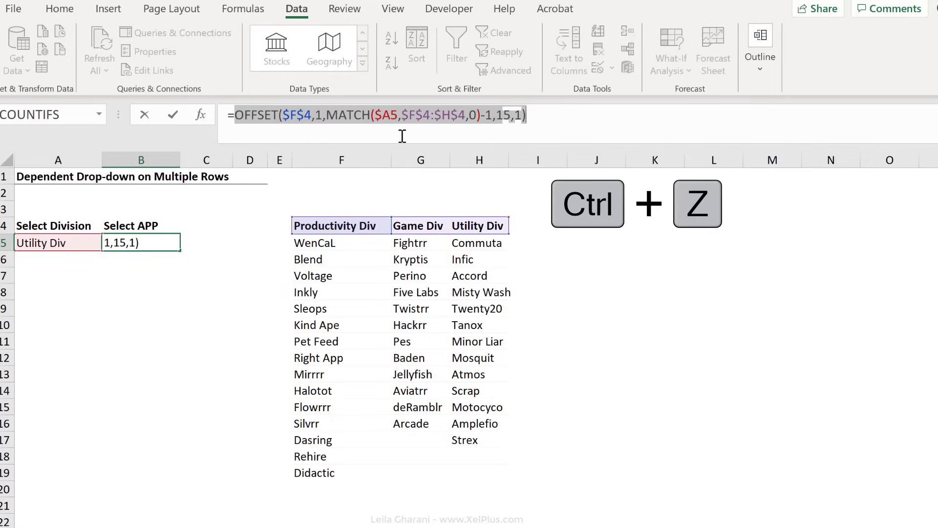
Copy the height-15 OFFSET formula and paste it as B5's List validation source
{"action": "left_click", "coordinate": [511, 115]}
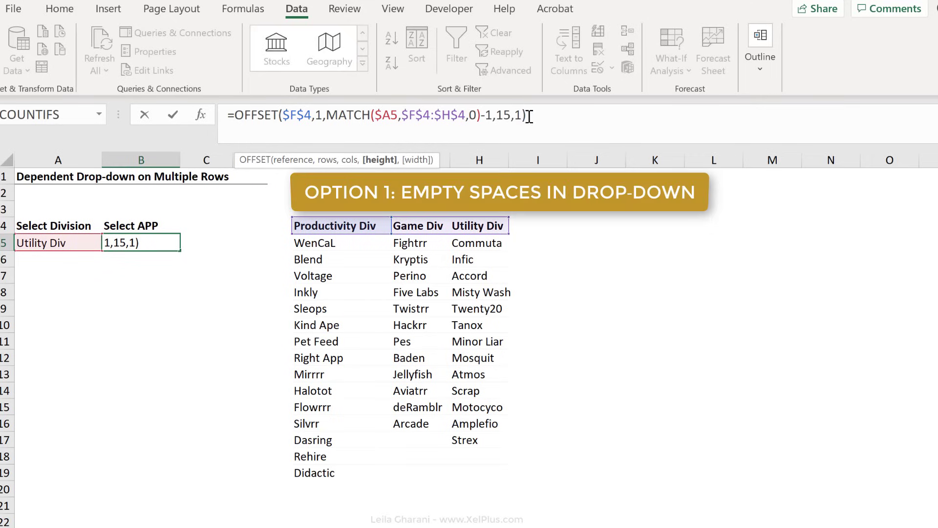
{"action": "left_click_drag", "start_coordinate": [527, 116], "coordinate": [235, 117]}
{"action": "key", "text": "ctrl+c"}
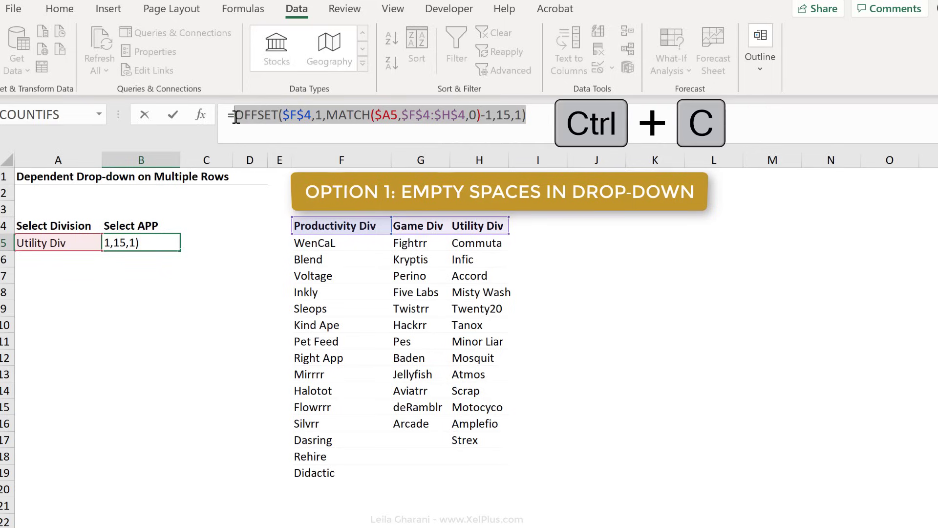
{"action": "key", "text": "Escape"}
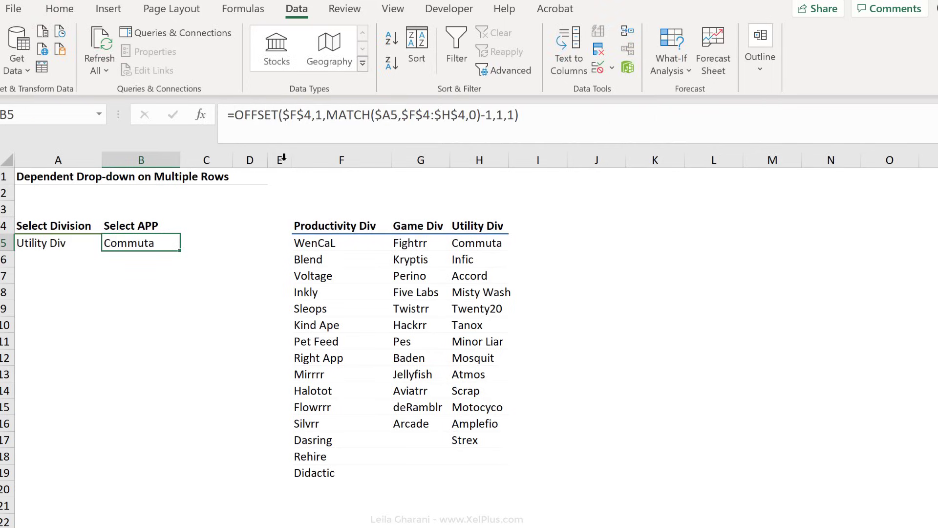
{"action": "left_click", "coordinate": [600, 70]}
{"action": "left_click", "coordinate": [603, 337]}
{"action": "left_click", "coordinate": [545, 389]}
{"action": "key", "text": "ctrl+v"}
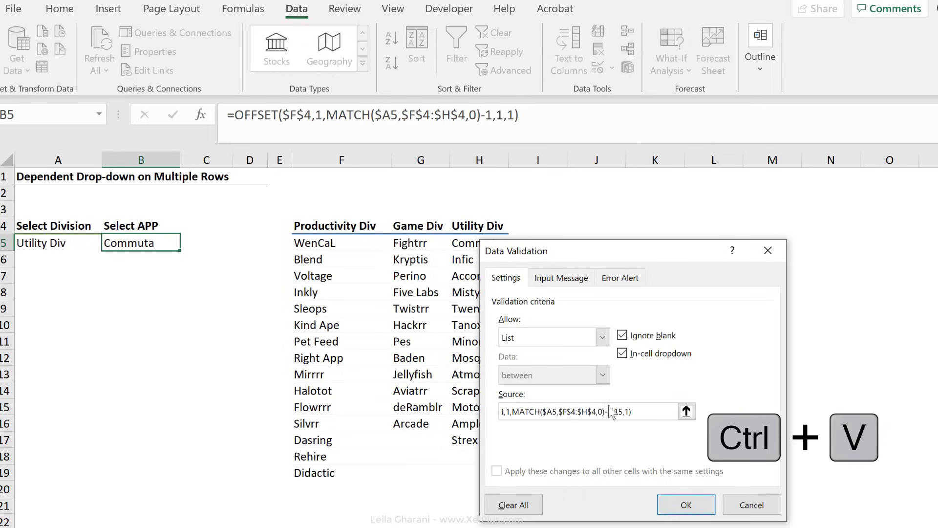
Apply B5's validation and pick Commuta from its Utility Div app list
{"action": "key", "text": "Return"}
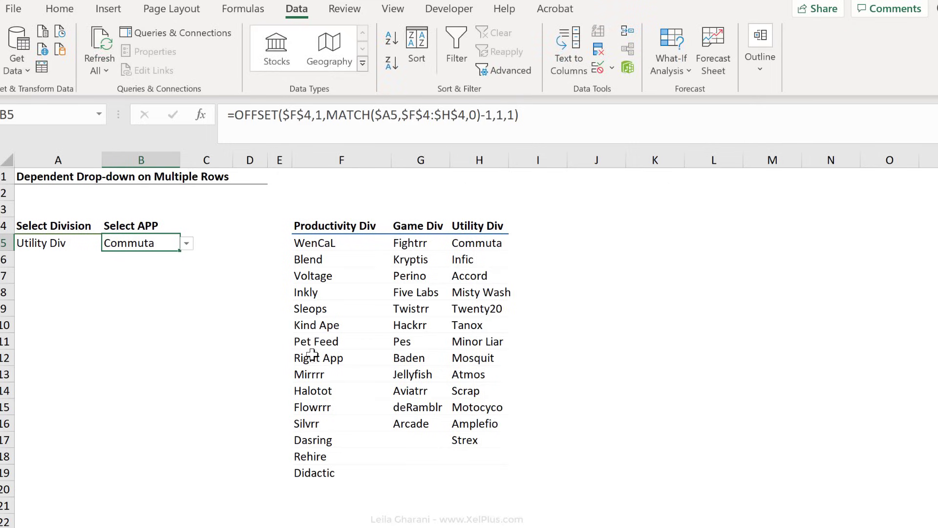
{"action": "left_click", "coordinate": [186, 243]}
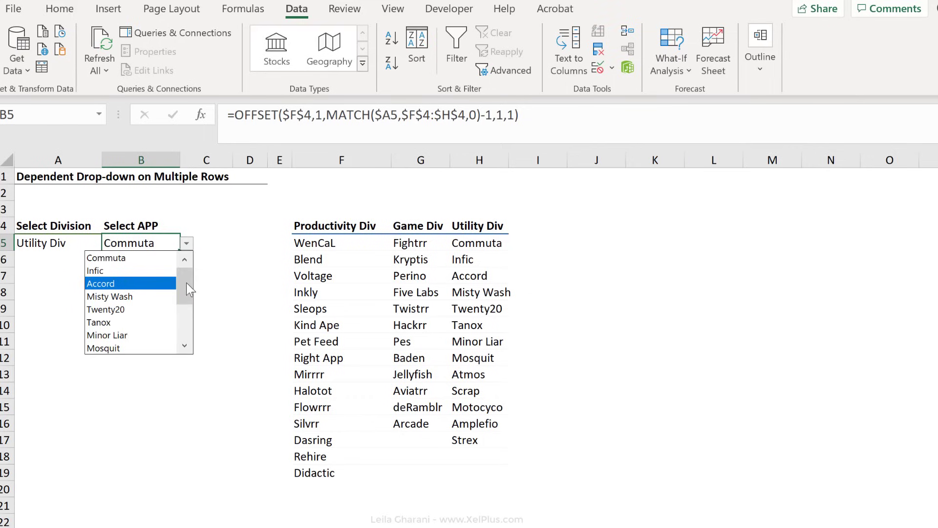
{"action": "left_click_drag", "start_coordinate": [185, 286], "coordinate": [185, 342]}
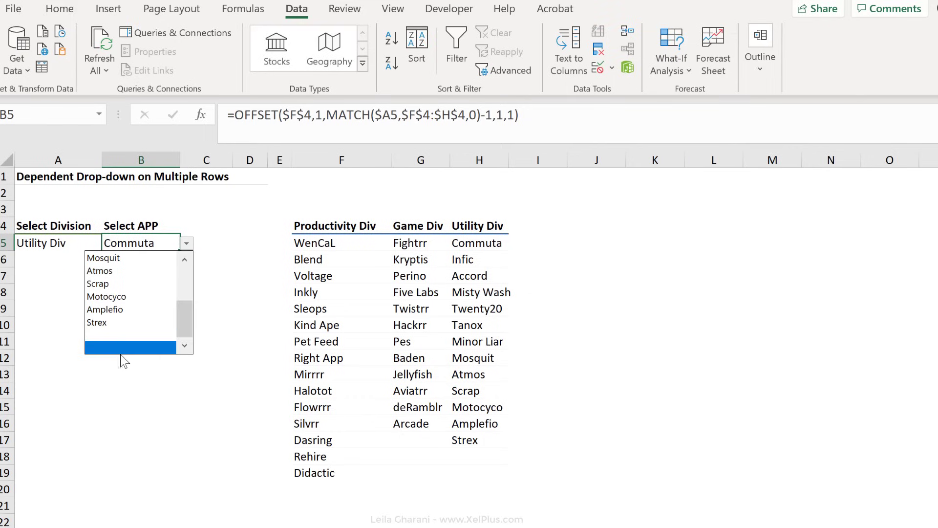
{"action": "scroll", "coordinate": [141, 273], "scroll_direction": "up", "scroll_amount": 3}
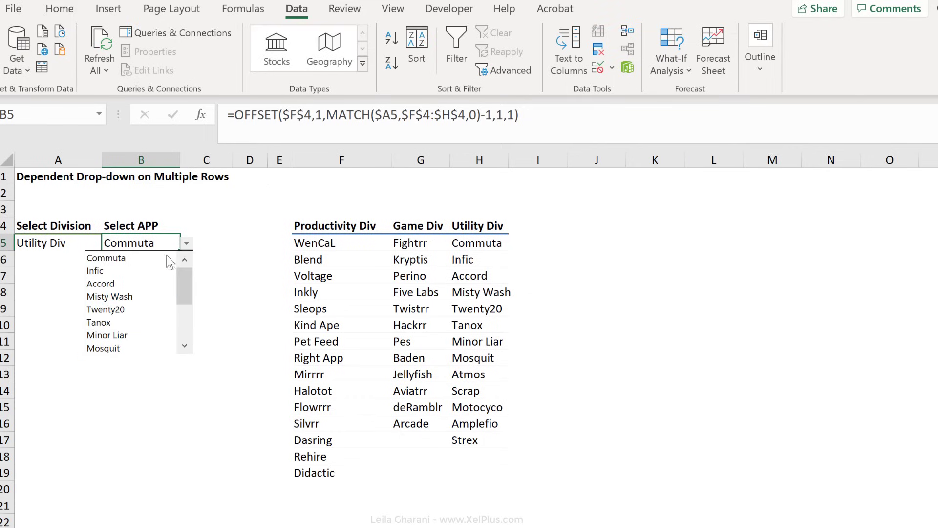
{"action": "left_click", "coordinate": [136, 257]}
Switch A5 to Game Div and choose Fightrr from B5's updated app list
{"action": "left_click", "coordinate": [79, 241]}
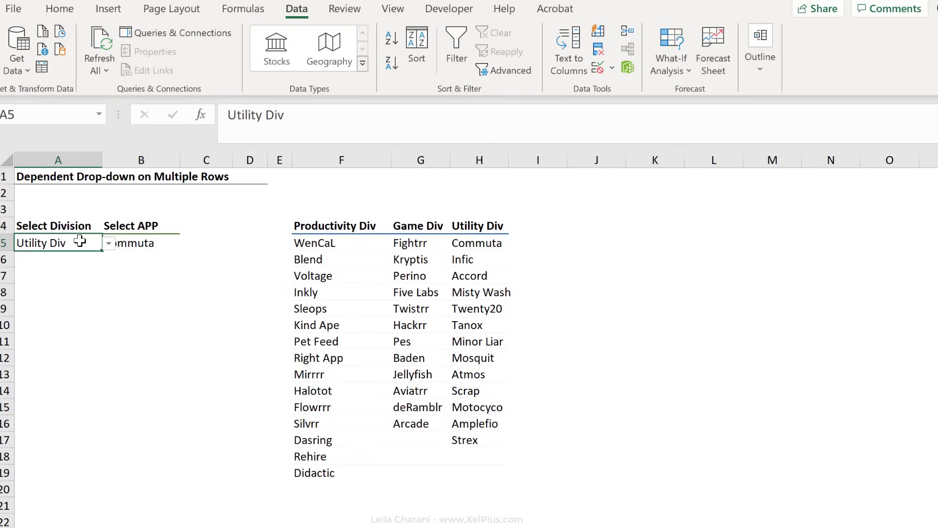
{"action": "left_click", "coordinate": [109, 243]}
{"action": "left_click", "coordinate": [72, 272]}
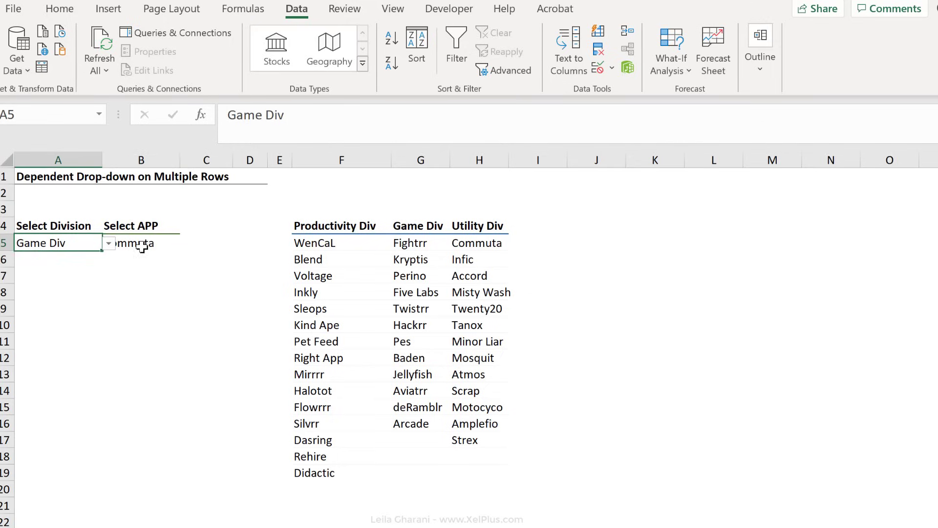
{"action": "left_click", "coordinate": [140, 245]}
{"action": "left_click", "coordinate": [187, 244]}
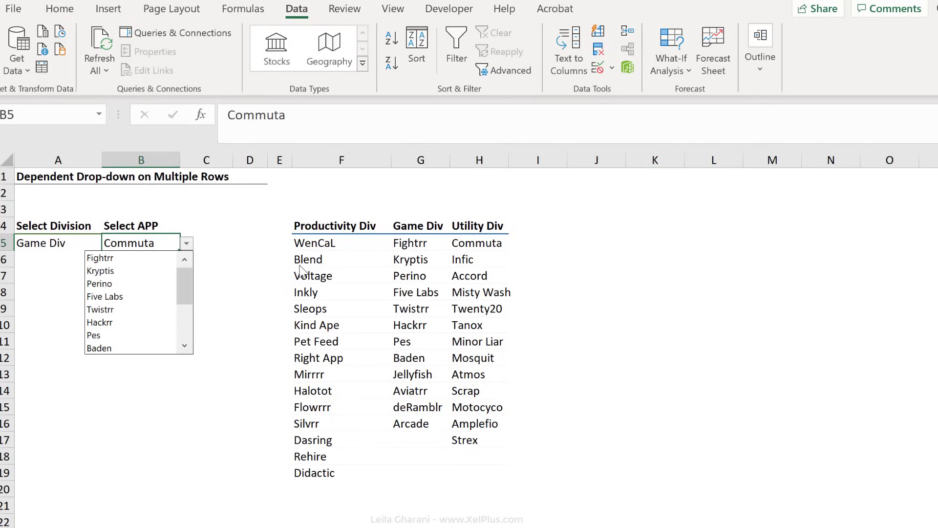
{"action": "left_click_drag", "start_coordinate": [185, 288], "coordinate": [190, 353]}
{"action": "scroll", "coordinate": [188, 320], "scroll_direction": "up", "scroll_amount": 1}
{"action": "scroll", "coordinate": [187, 255], "scroll_direction": "up", "scroll_amount": 1}
{"action": "scroll", "coordinate": [188, 288], "scroll_direction": "up", "scroll_amount": 1}
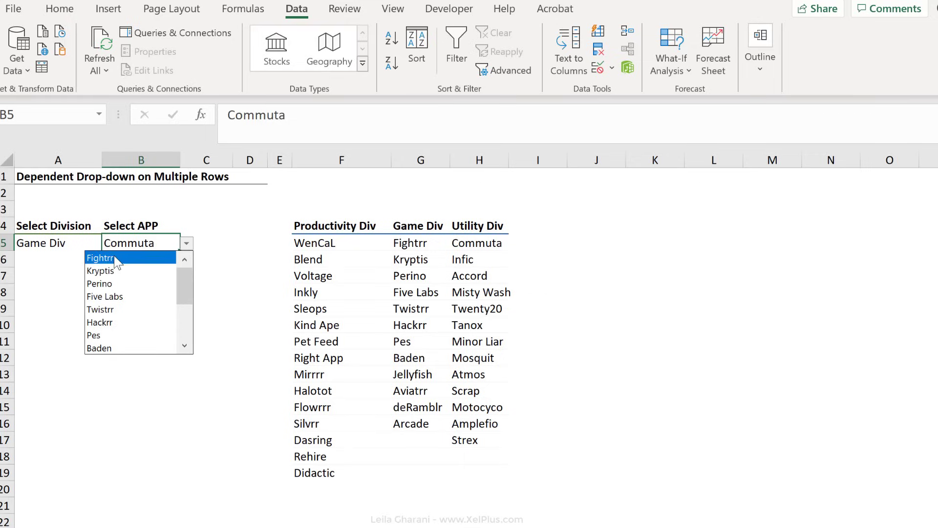
{"action": "left_click", "coordinate": [171, 257]}
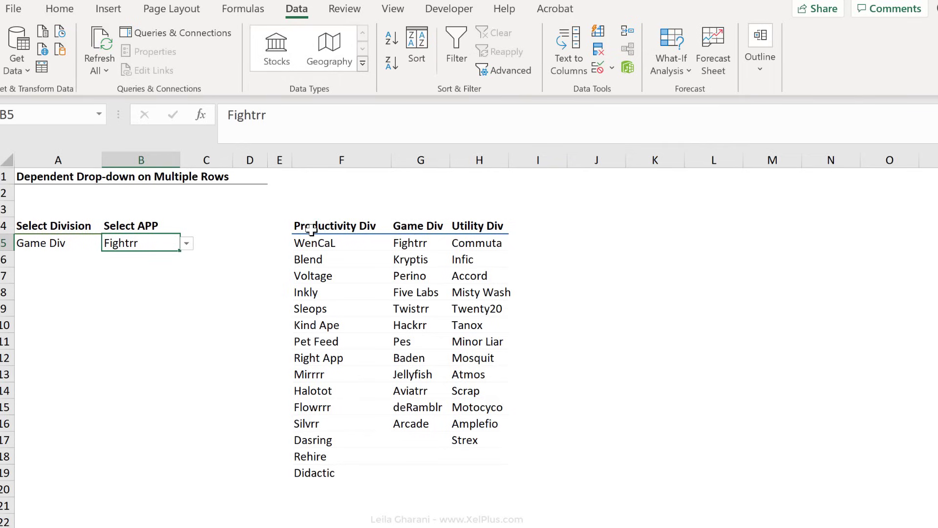
{"action": "left_click", "coordinate": [598, 67]}
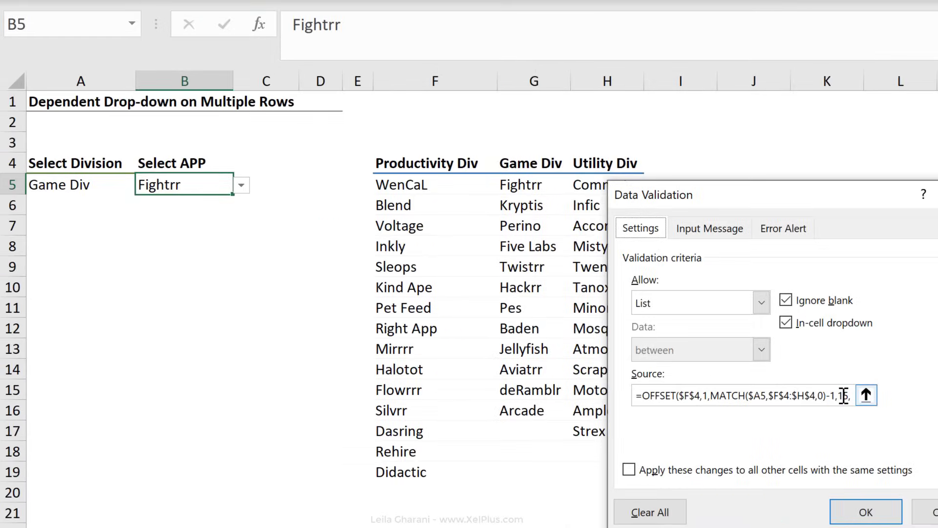
{"action": "double_click", "coordinate": [844, 396]}
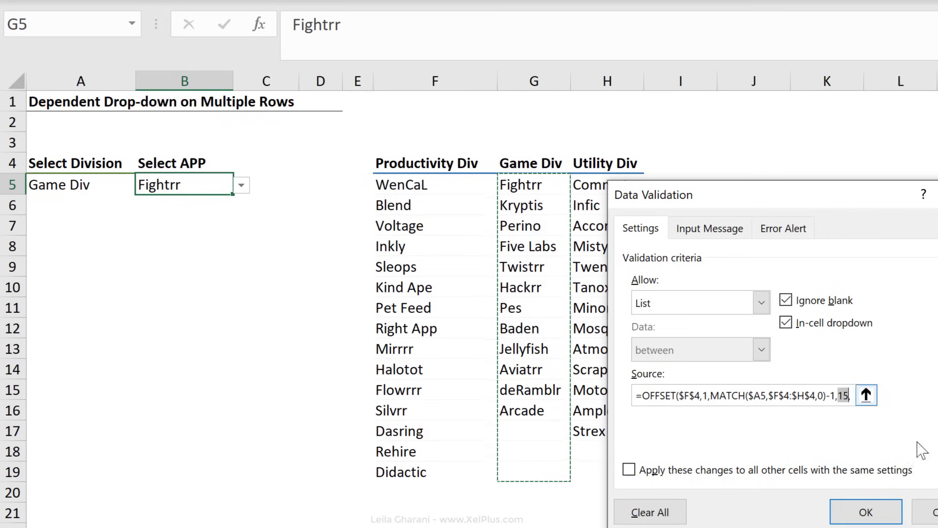
{"action": "left_click", "coordinate": [921, 511]}
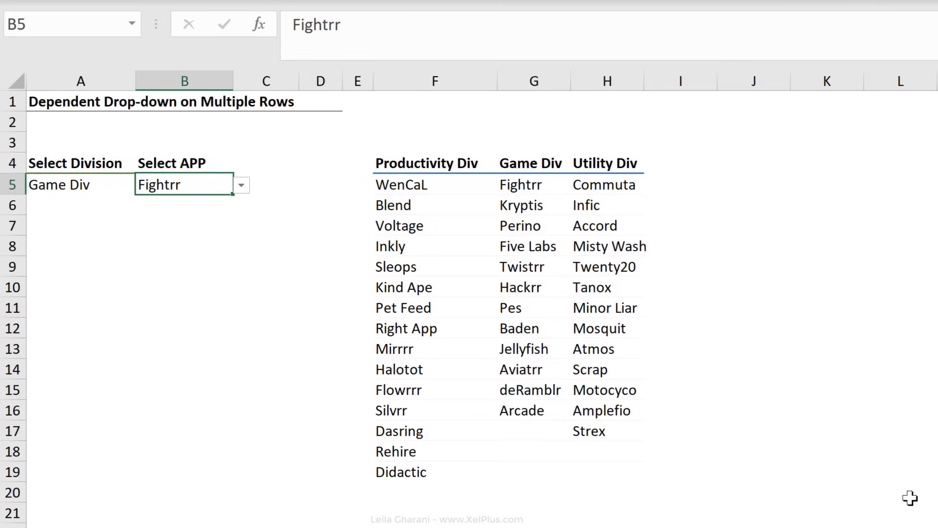
{"action": "left_click", "coordinate": [332, 190]}
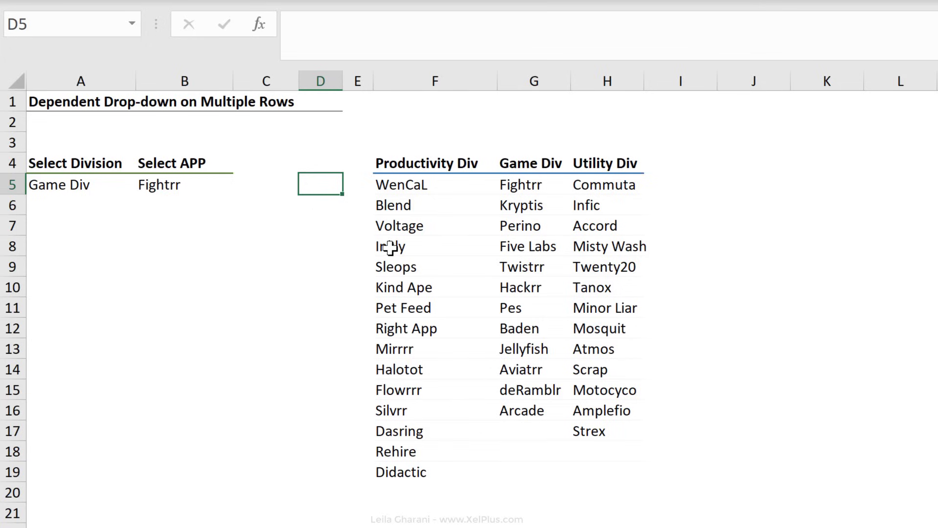
Enter =COUNTA(F5:F19) in D5 to count the Productivity Div apps
{"action": "type", "text": "=cou"}
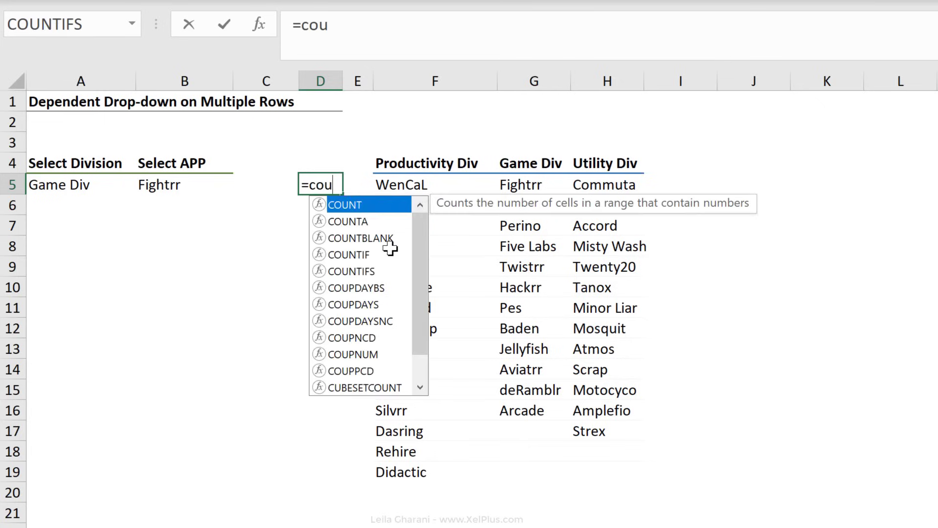
{"action": "type", "text": "nta("}
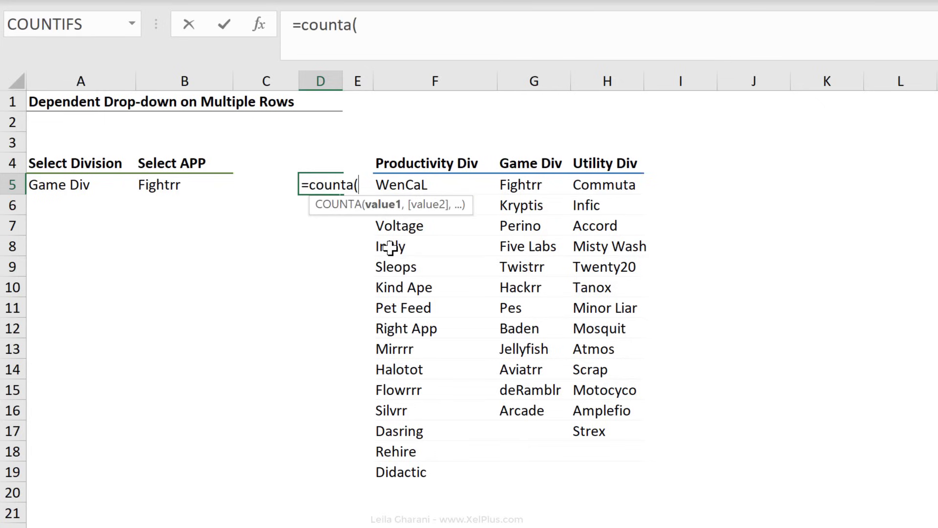
{"action": "left_click_drag", "start_coordinate": [438, 186], "coordinate": [449, 474]}
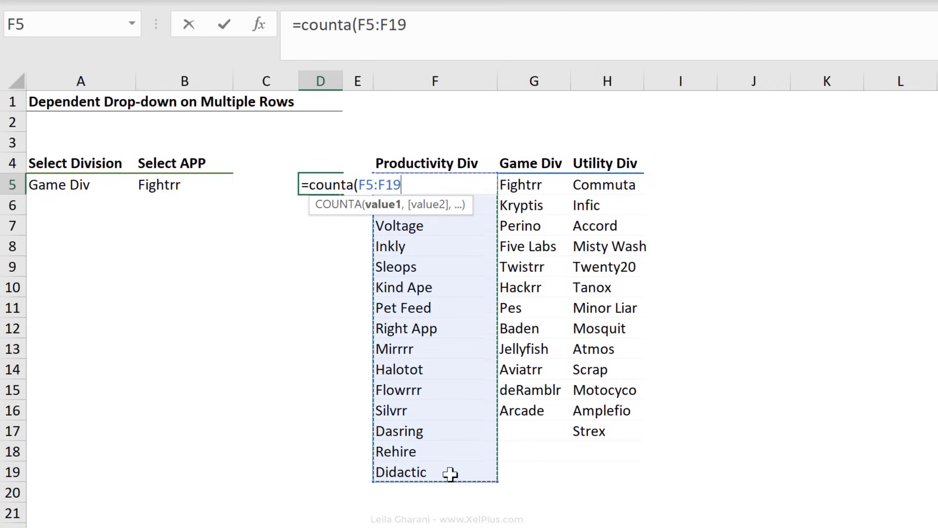
{"action": "type", "text": ")"}
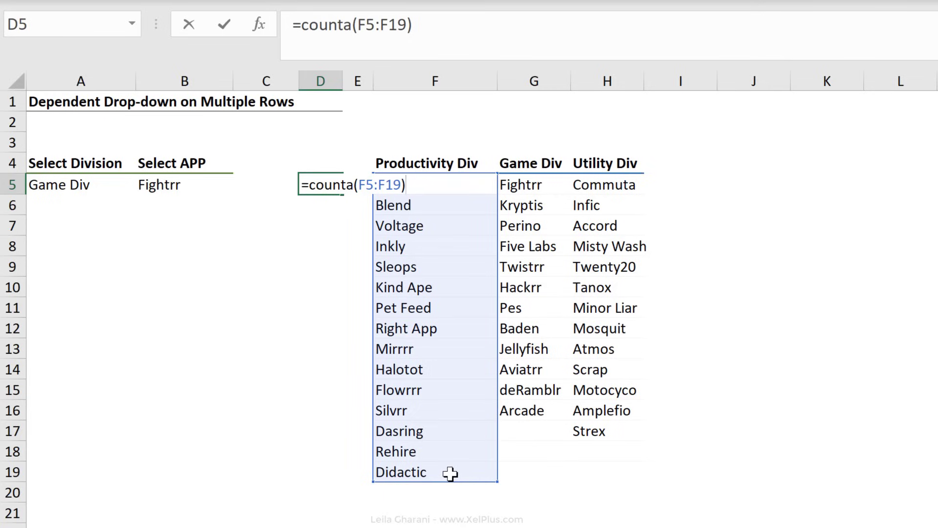
{"action": "key", "text": "Return"}
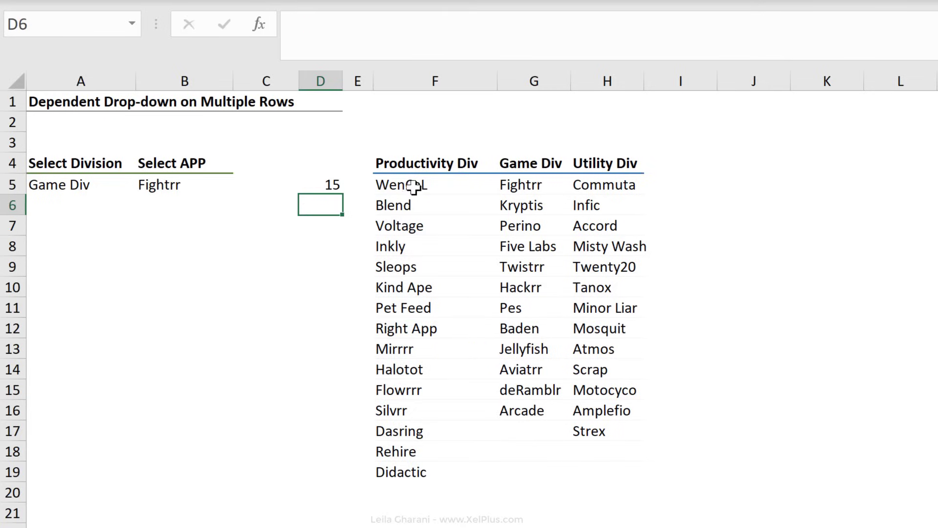
Change D5's count range to G5:G19 so it returns 12 Game Div apps
{"action": "left_click", "coordinate": [346, 190]}
{"action": "left_click", "coordinate": [324, 181]}
{"action": "key", "text": "F2"}
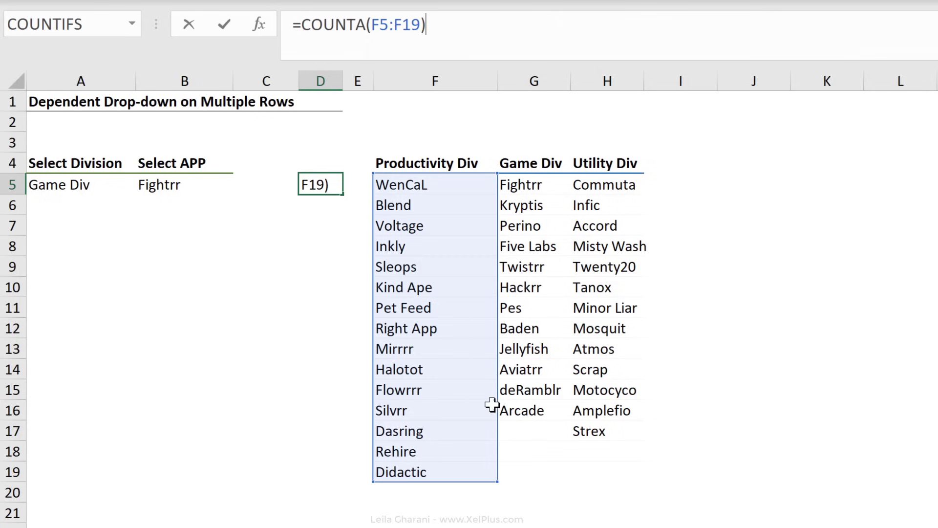
{"action": "left_click_drag", "start_coordinate": [511, 432], "coordinate": [531, 437]}
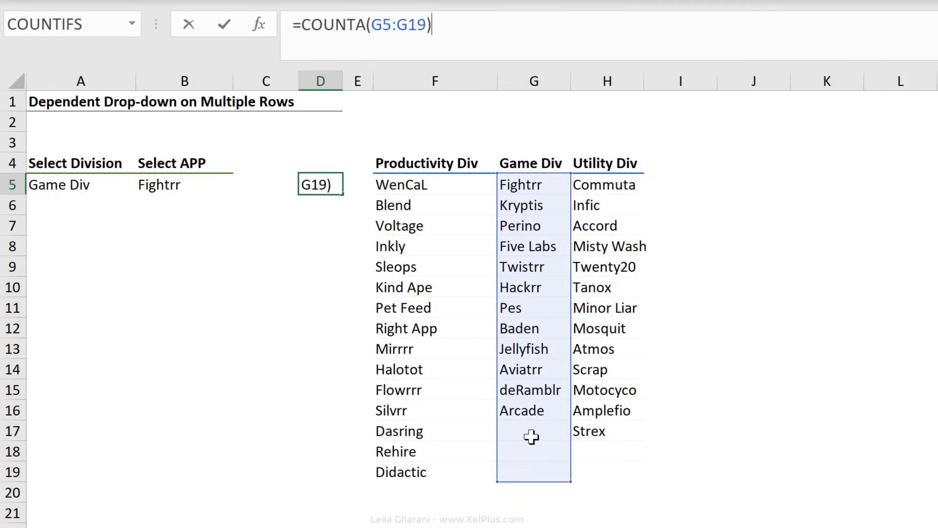
{"action": "key", "text": "ctrl+Return"}
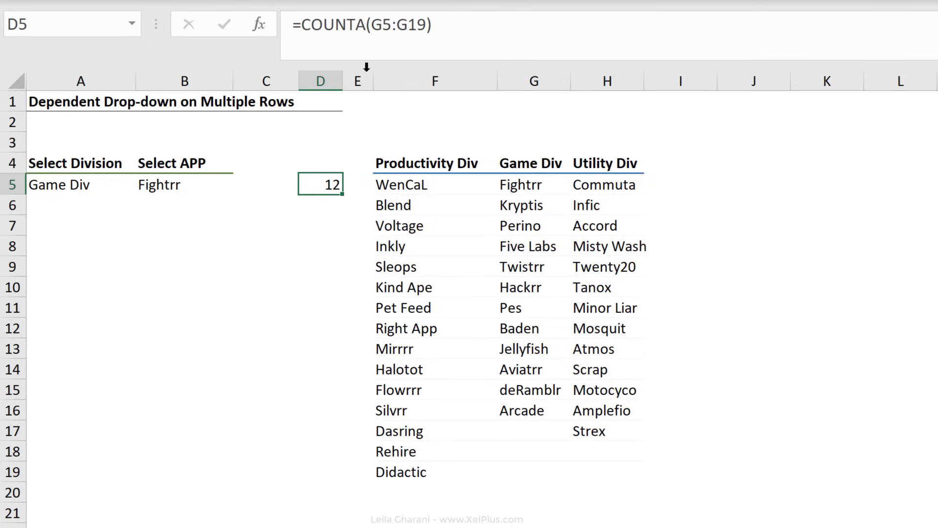
{"action": "left_click_drag", "start_coordinate": [372, 28], "coordinate": [428, 28]}
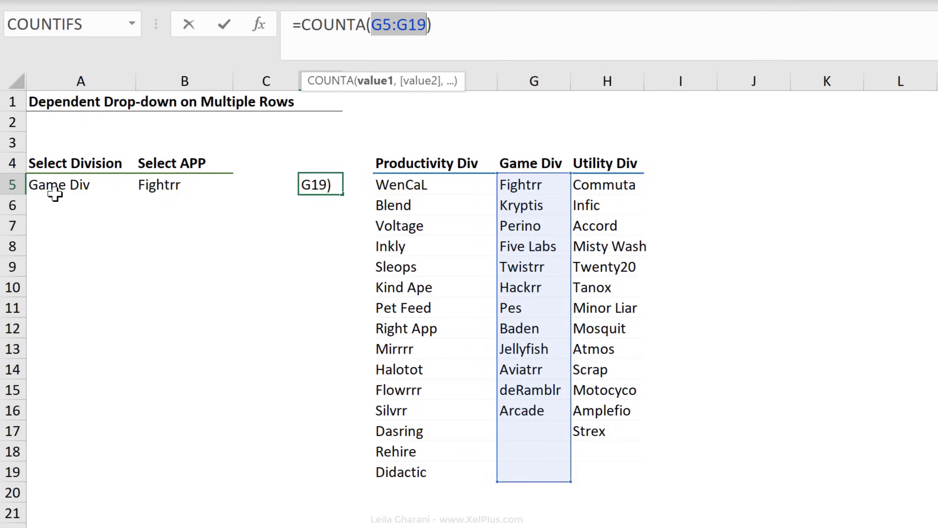
Replace the range in D5 with OFFSET($F$4,1,MATCH($A5,$F$4:$H$4,0)-1 inside COUNTA
{"action": "type", "text": "offset"}
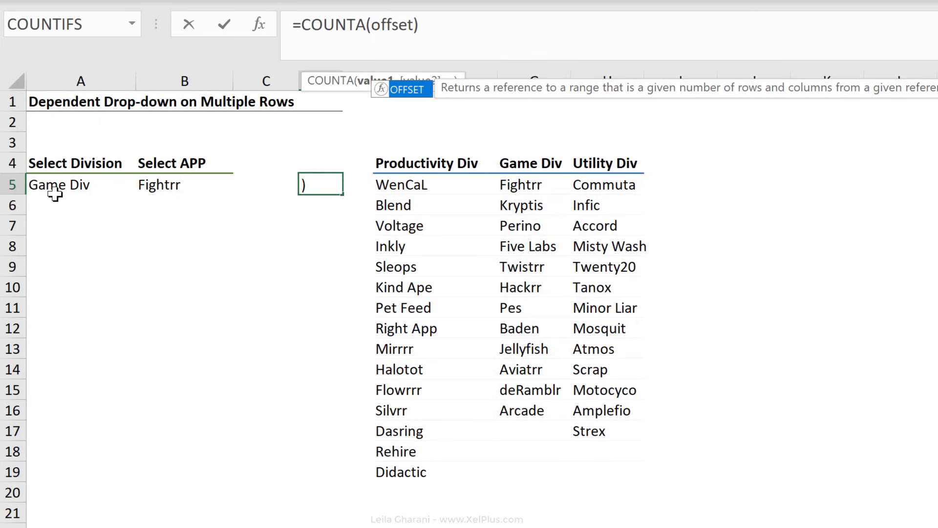
{"action": "type", "text": "("}
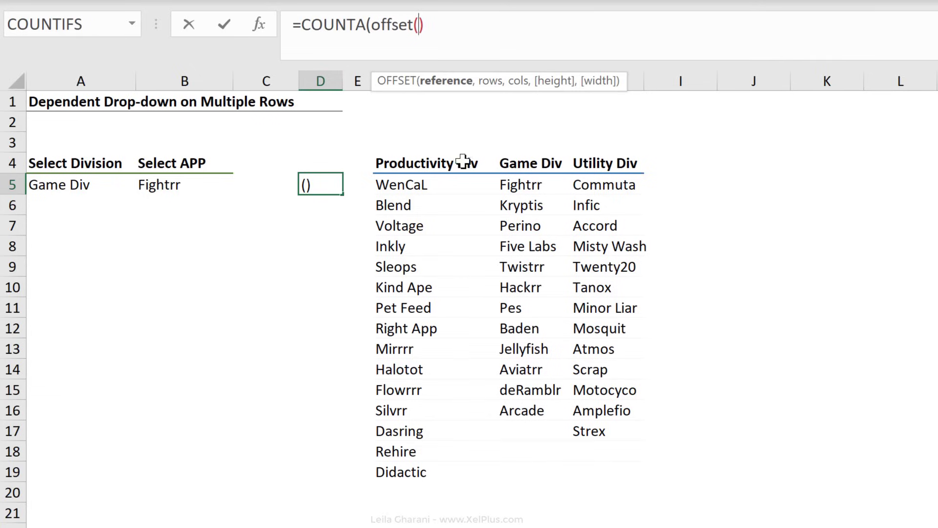
{"action": "left_click", "coordinate": [456, 161]}
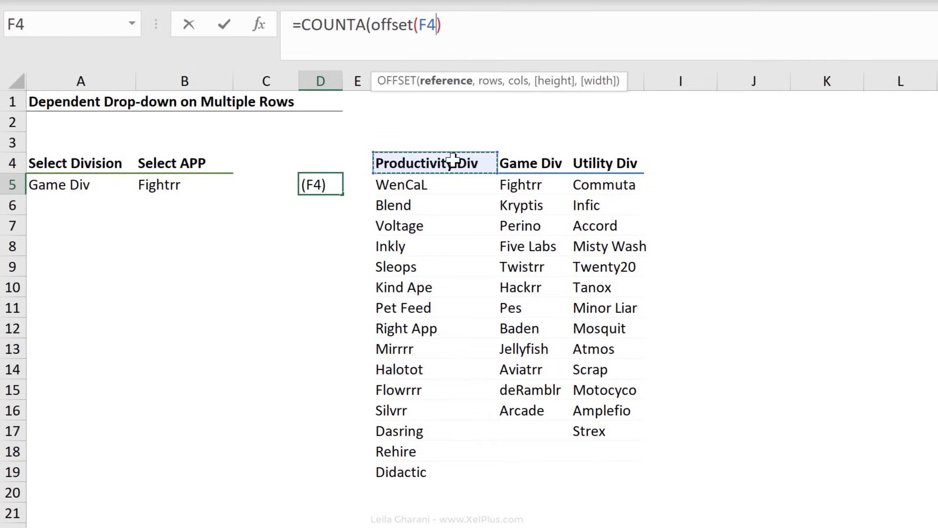
{"action": "key", "text": "F4"}
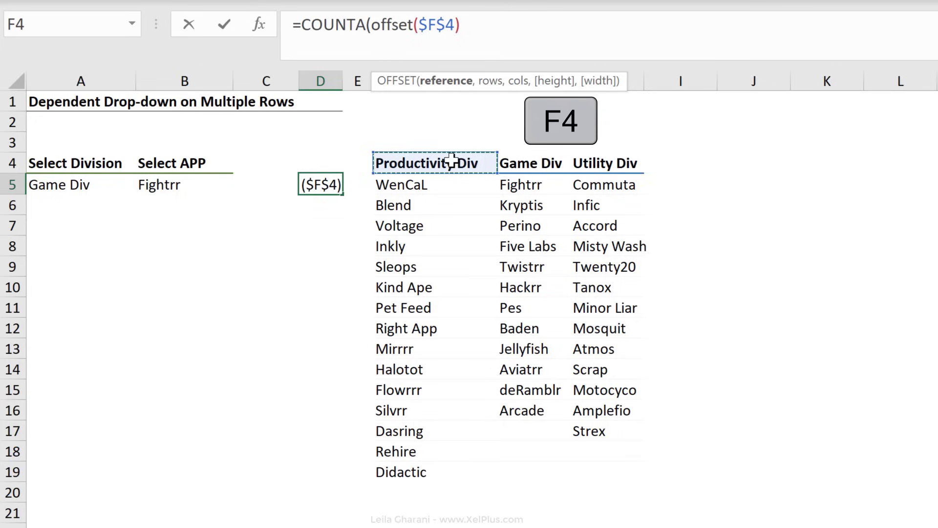
{"action": "type", "text": ","}
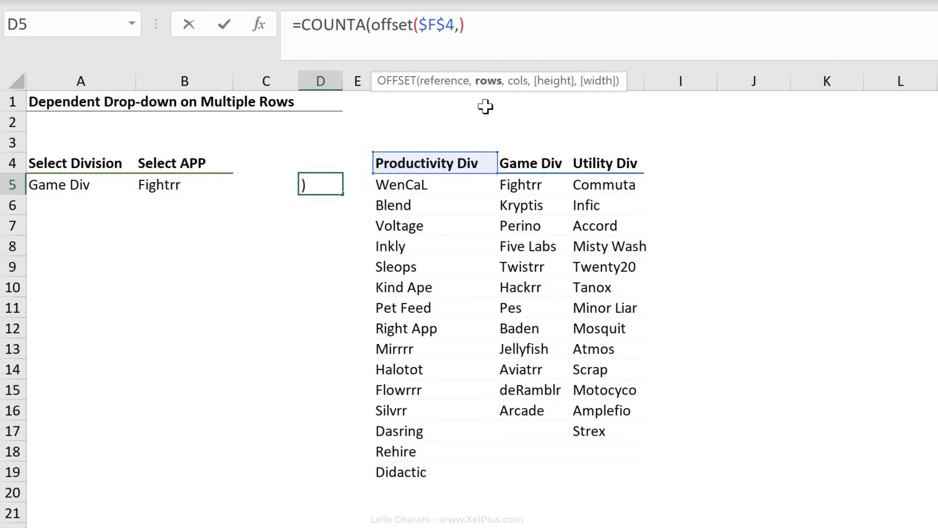
{"action": "type", "text": "1"}
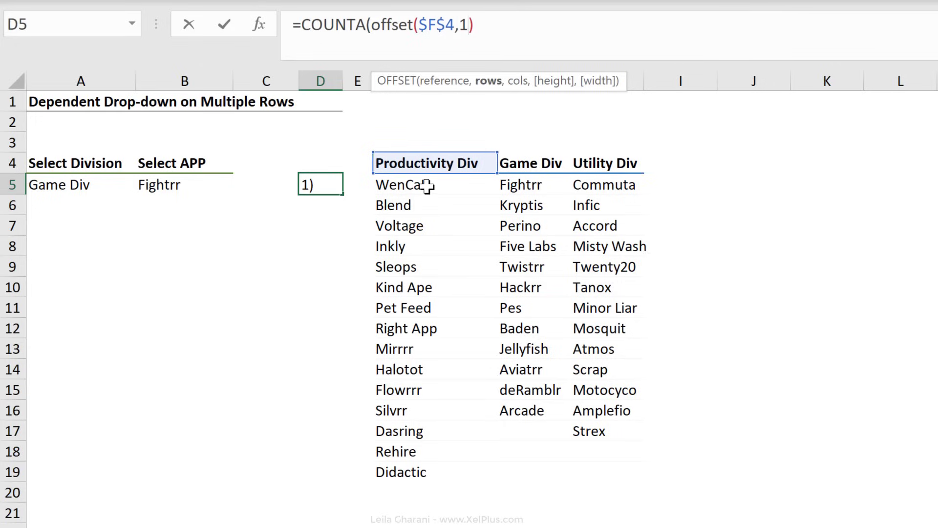
{"action": "type", "text": ","}
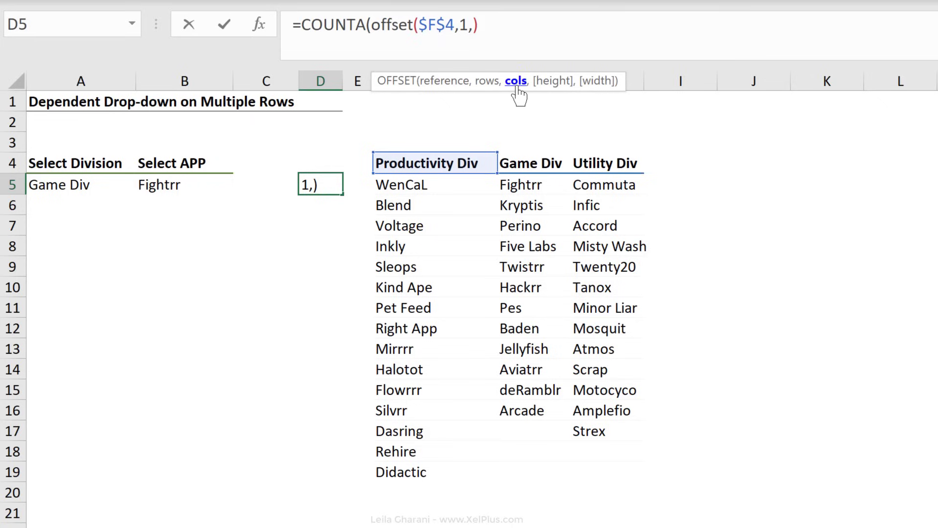
{"action": "type", "text": "match("}
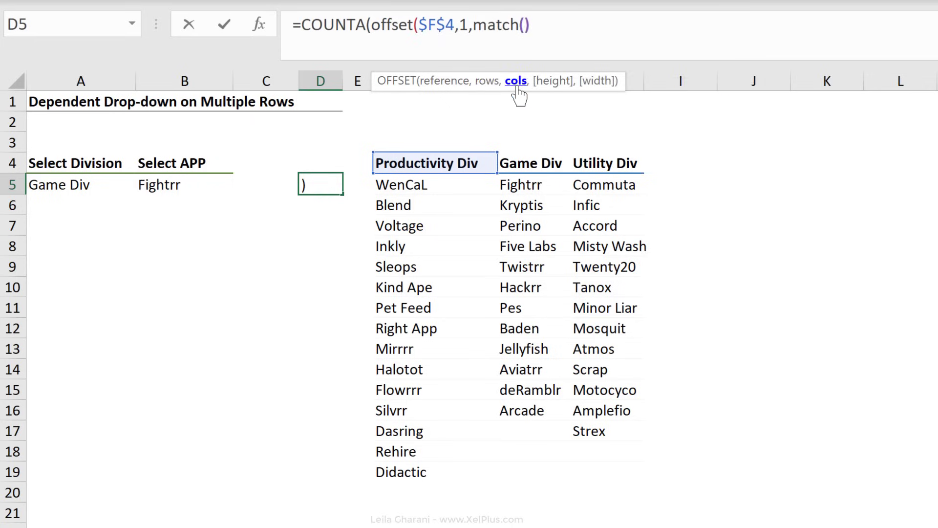
{"action": "left_click", "coordinate": [58, 184]}
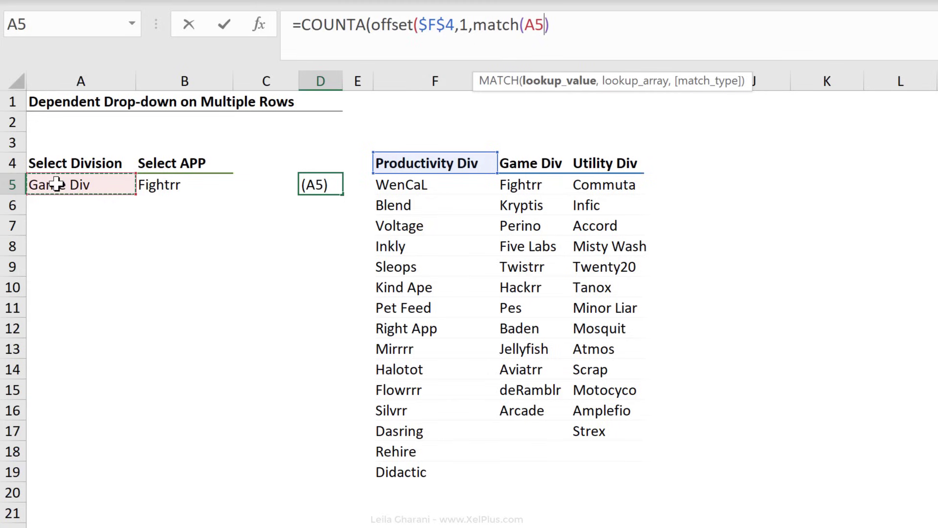
{"action": "key", "text": "F4"}
{"action": "key", "text": "F4"}
{"action": "key", "text": "F4"}
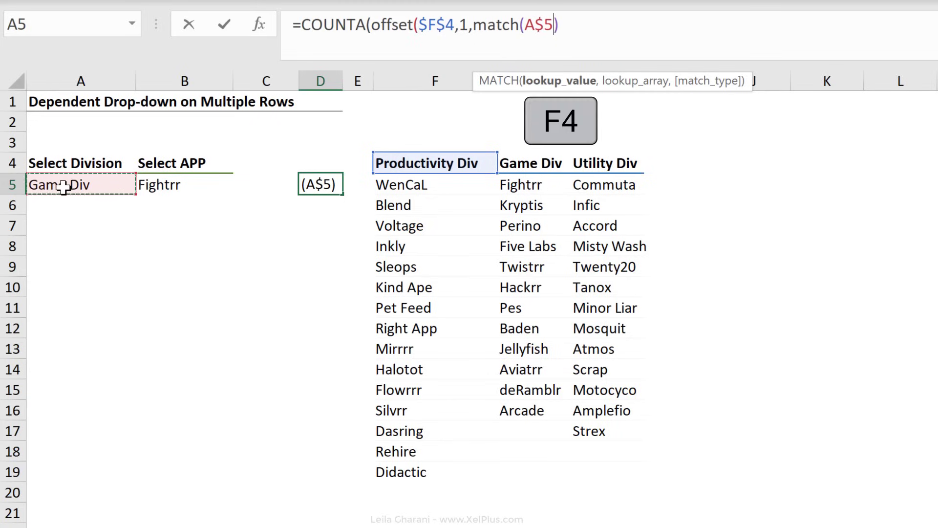
{"action": "type", "text": ","}
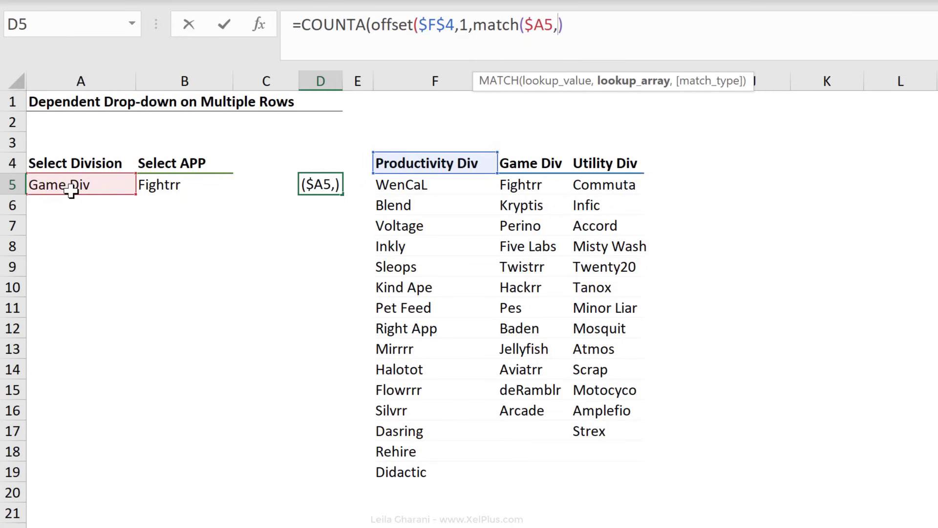
{"action": "left_click_drag", "start_coordinate": [440, 164], "coordinate": [590, 159]}
{"action": "key", "text": "F4"}
{"action": "type", "text": ",0"}
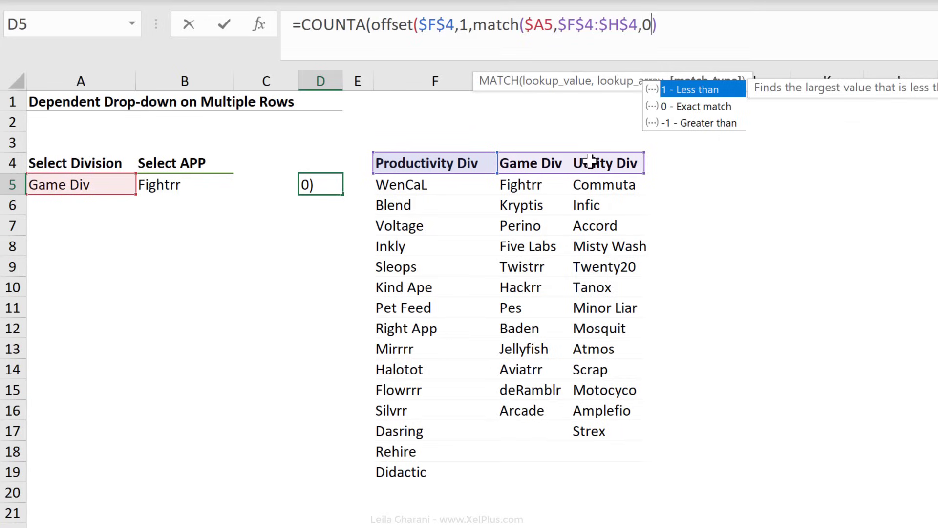
{"action": "type", "text": ")-1"}
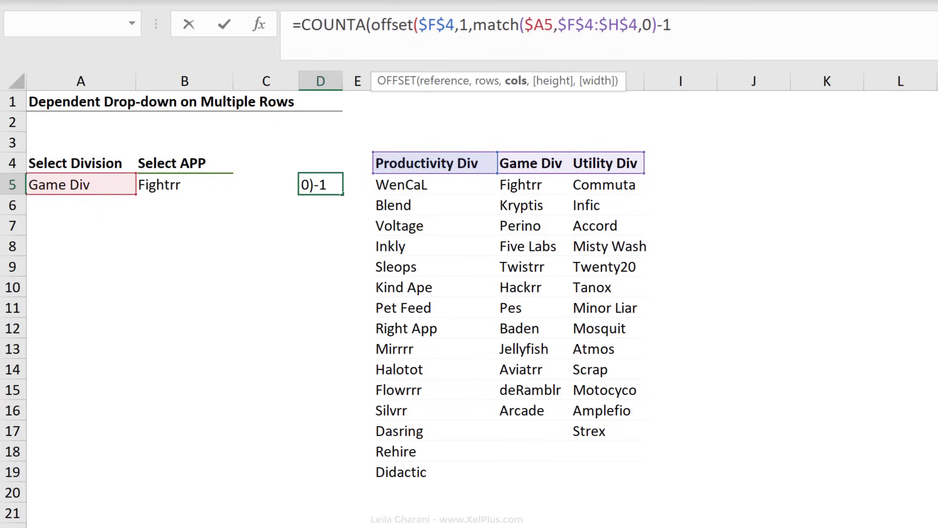
Give the OFFSET a height of 20, close the formula and commit it
{"action": "type", "text": ","}
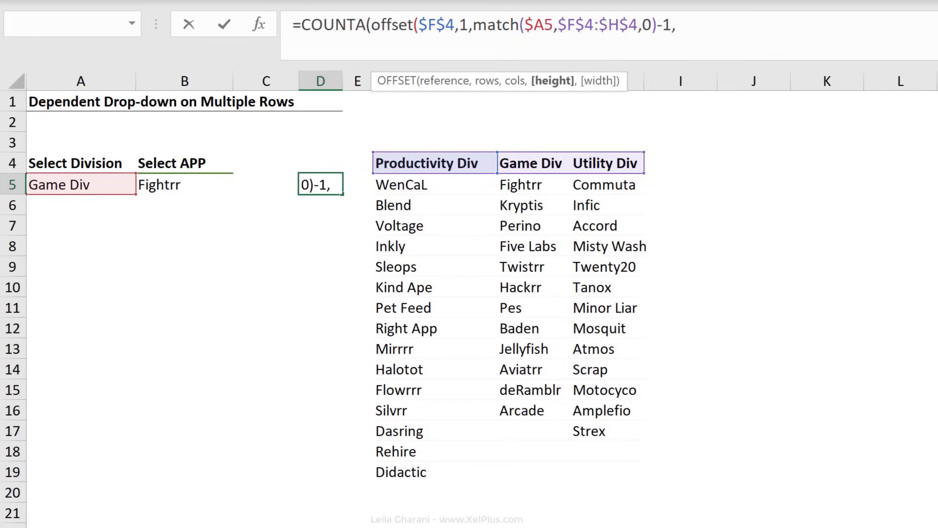
{"action": "type", "text": "1"}
{"action": "type", "text": "5"}
{"action": "key", "text": "BackSpace"}
{"action": "key", "text": "BackSpace"}
{"action": "type", "text": "20"}
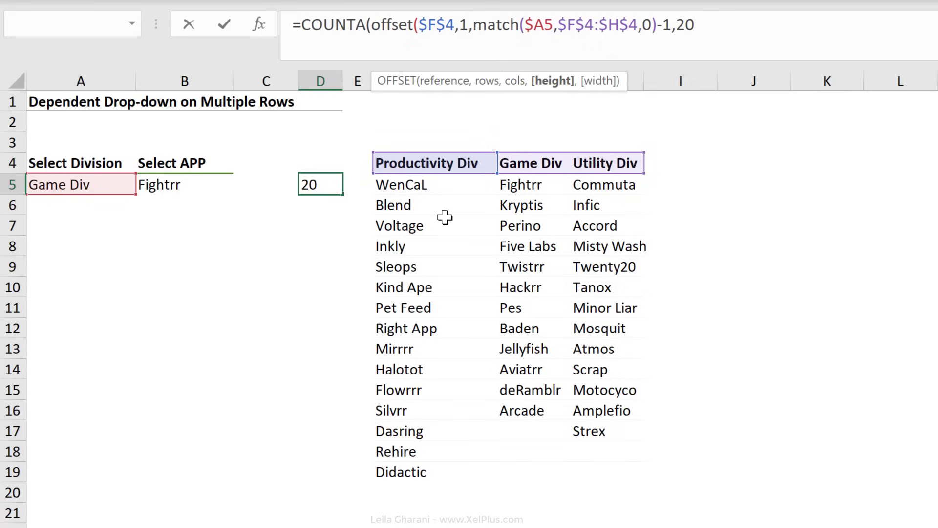
{"action": "type", "text": ")"}
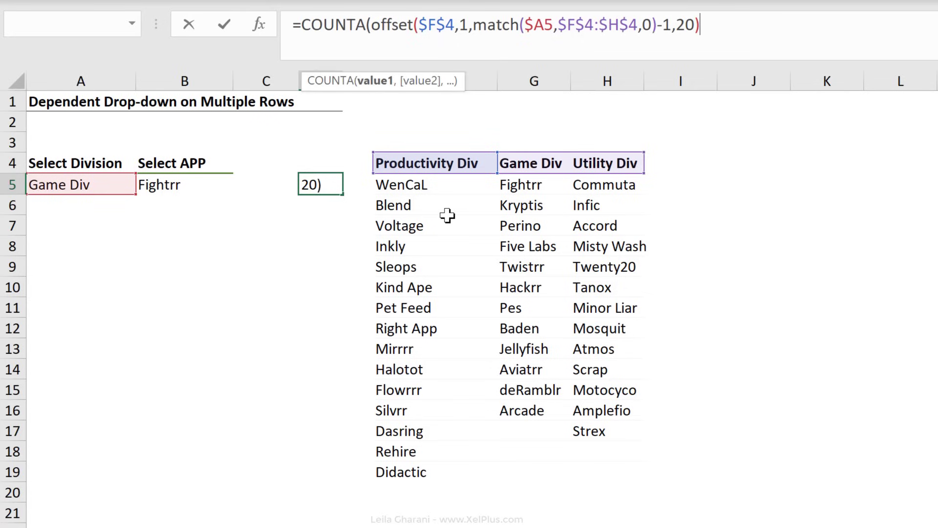
{"action": "type", "text": ")"}
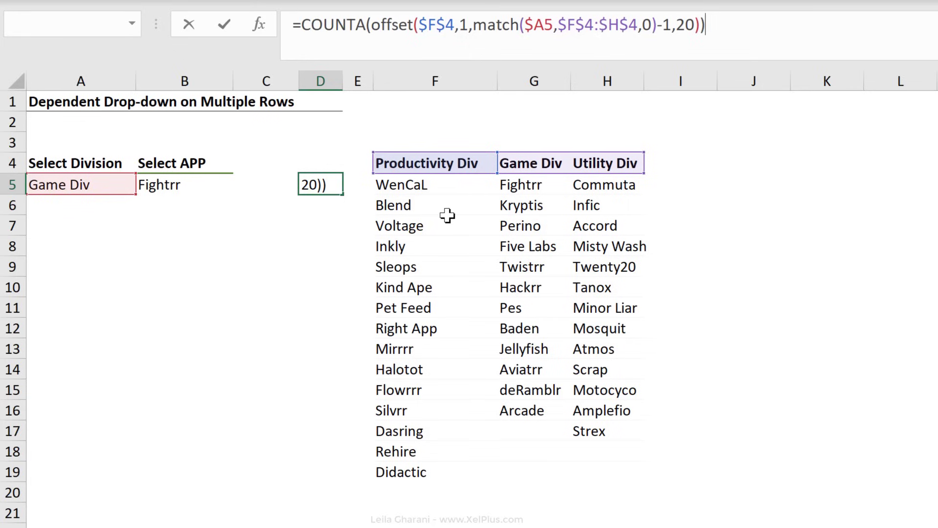
{"action": "key", "text": "ctrl+Return"}
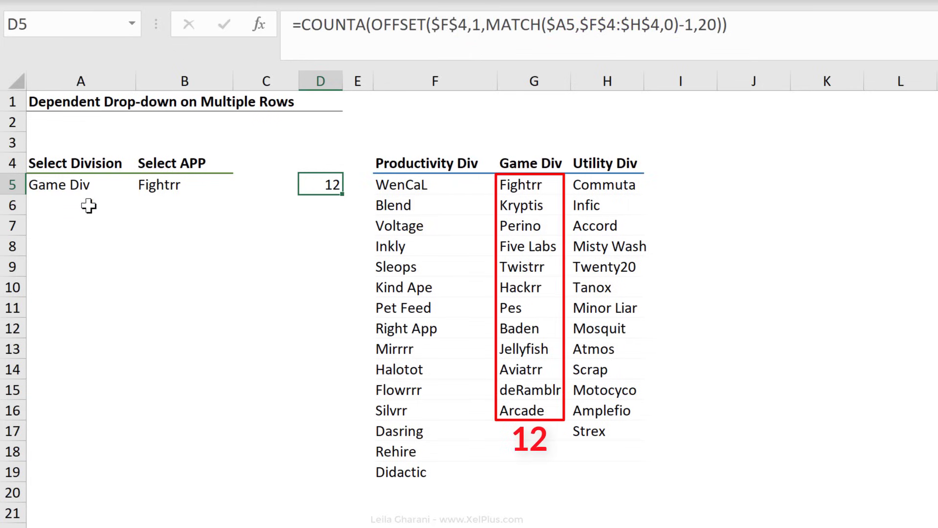
Switch A5 to Productivity Div (D5 shows 15), then Utility Div (D5 shows 13)
{"action": "left_click", "coordinate": [78, 187]}
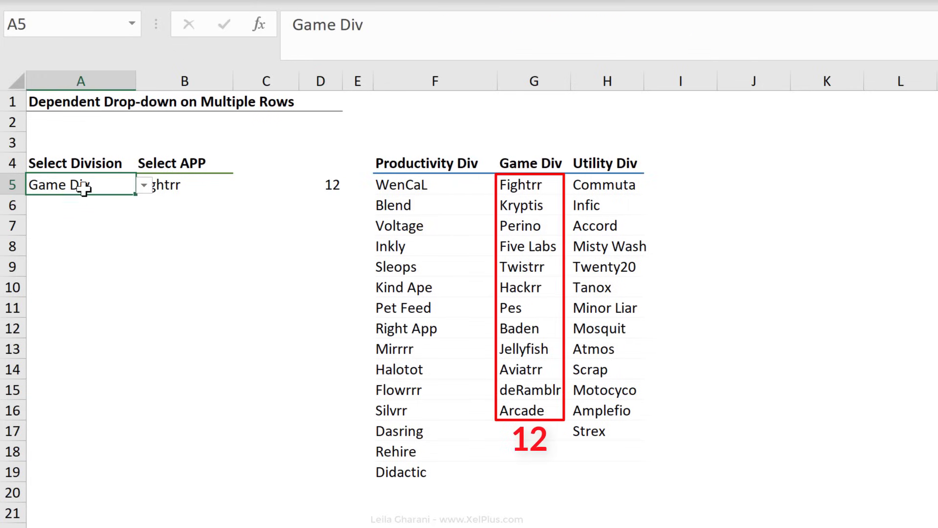
{"action": "left_click", "coordinate": [142, 187]}
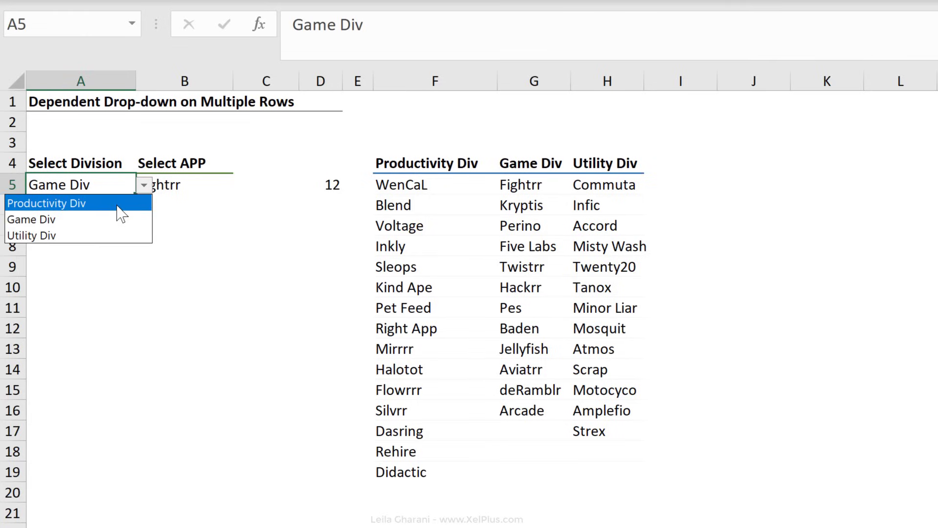
{"action": "left_click", "coordinate": [120, 214]}
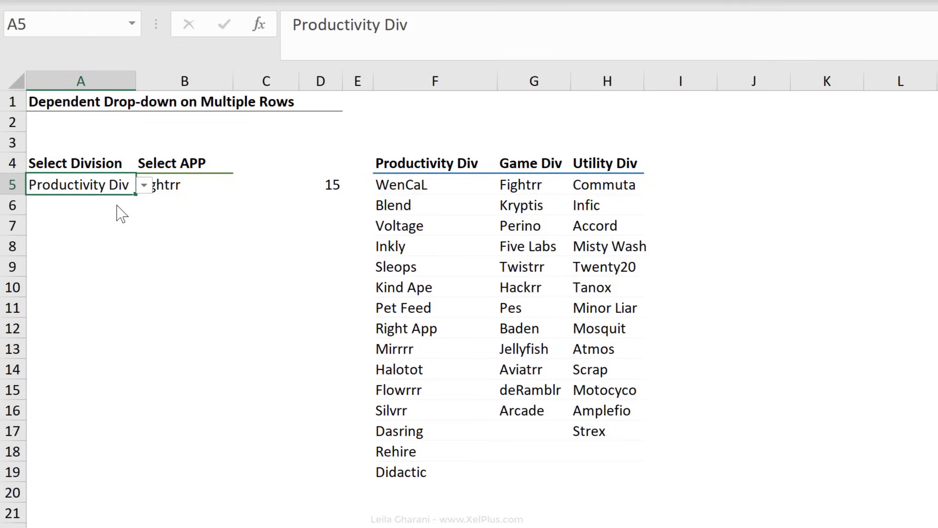
{"action": "left_click", "coordinate": [144, 185]}
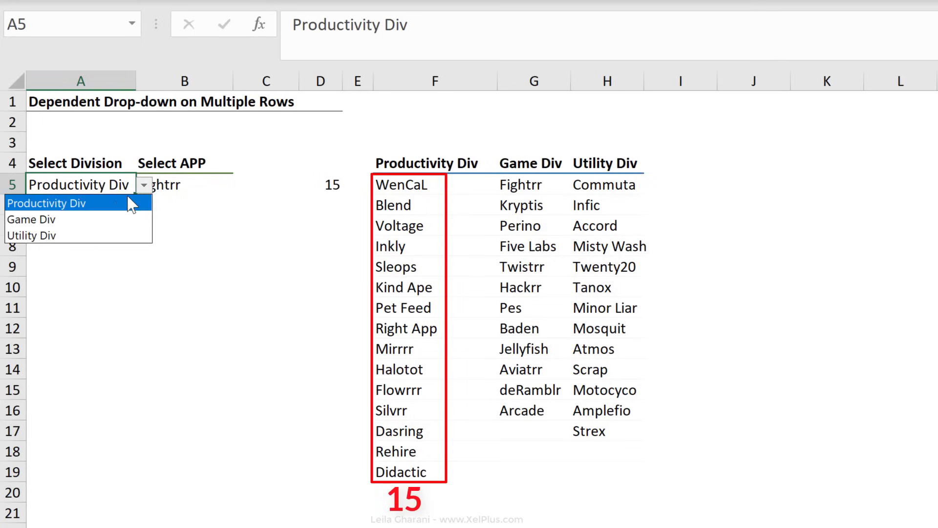
{"action": "left_click", "coordinate": [72, 235]}
{"action": "left_click", "coordinate": [332, 188]}
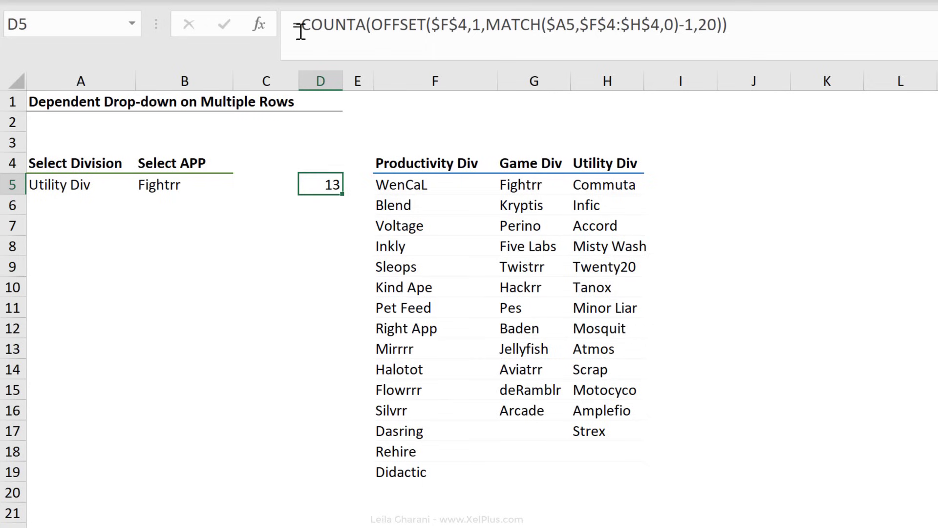
Replace the fixed height 15 in B5's validation source with the copied COUNTA(OFFSET(...)) expression
{"action": "left_click_drag", "start_coordinate": [301, 24], "coordinate": [727, 24]}
{"action": "key", "text": "ctrl+c"}
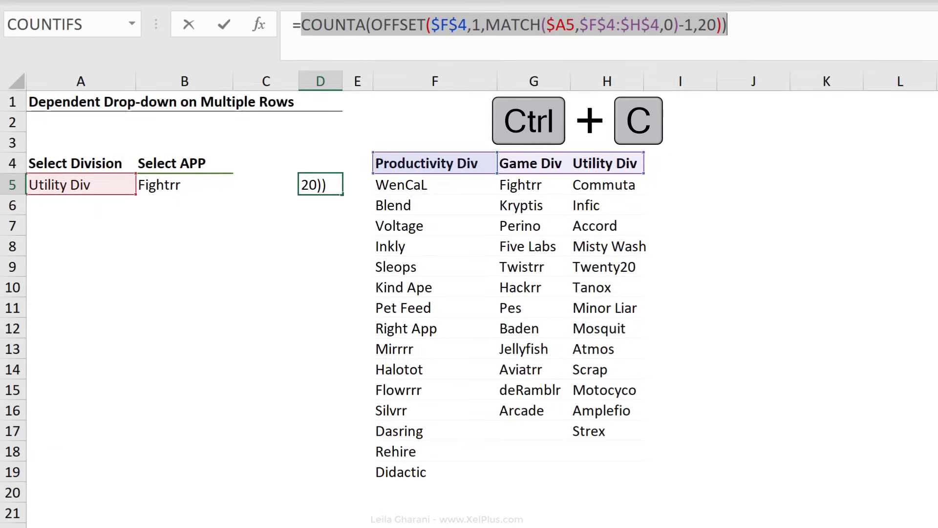
{"action": "key", "text": "Escape"}
{"action": "key", "text": "Left"}
{"action": "key", "text": "Left"}
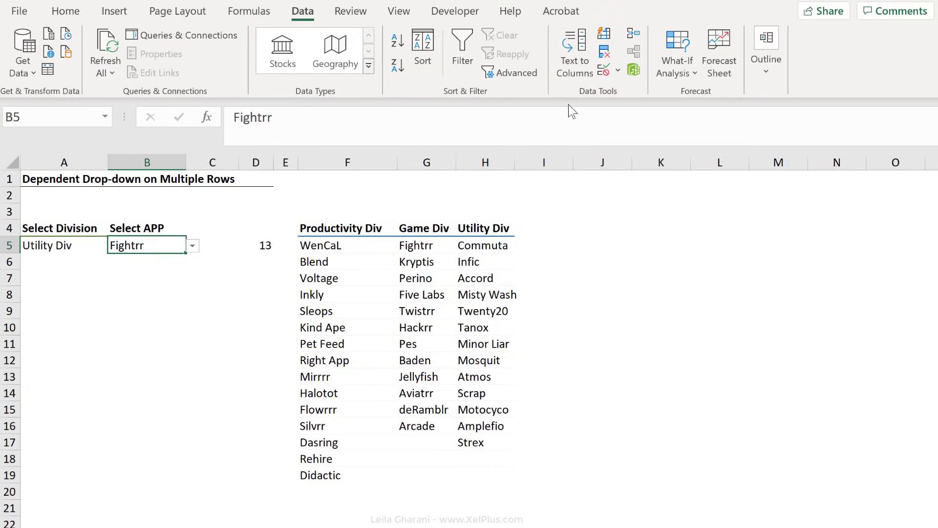
{"action": "left_click", "coordinate": [603, 71]}
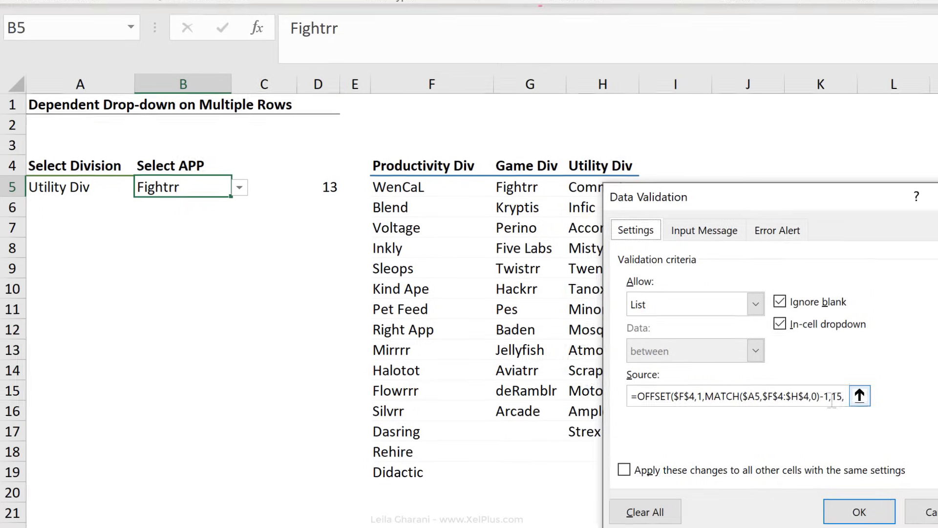
{"action": "double_click", "coordinate": [837, 403]}
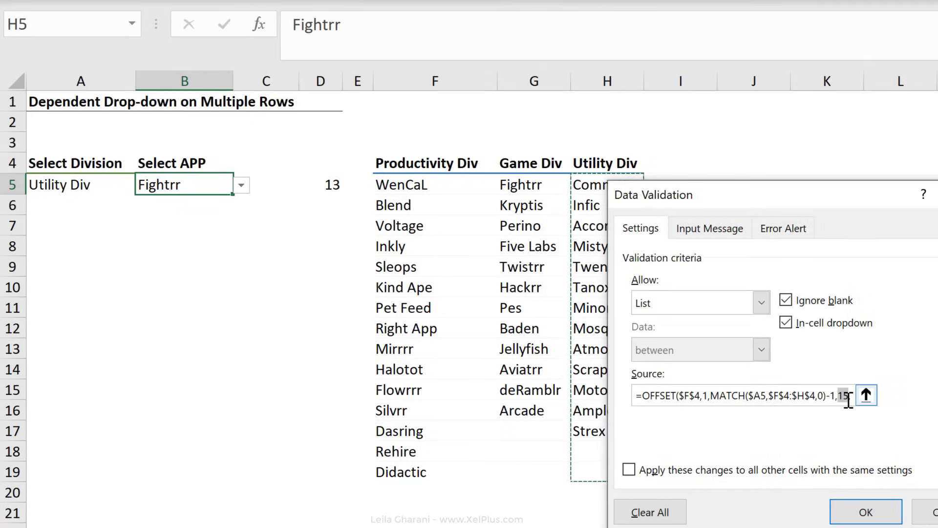
{"action": "key", "text": "Delete"}
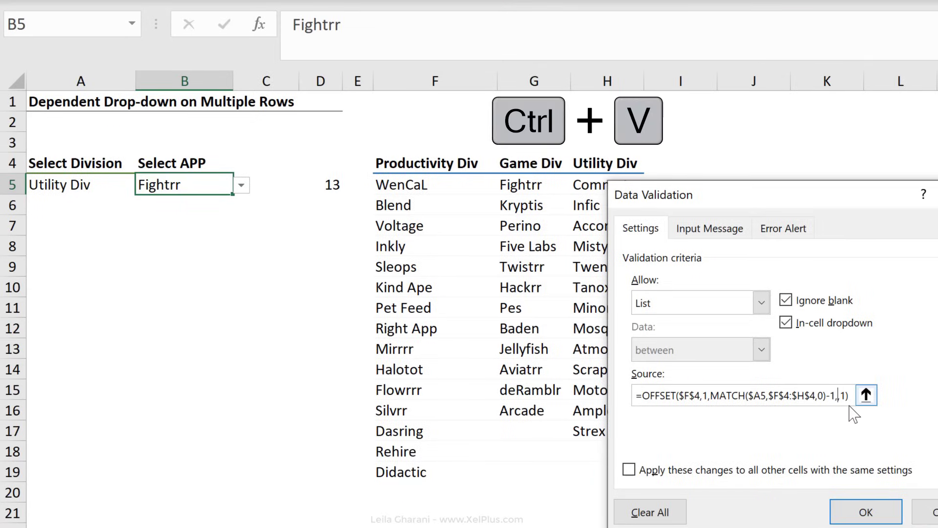
{"action": "key", "text": "ctrl+v"}
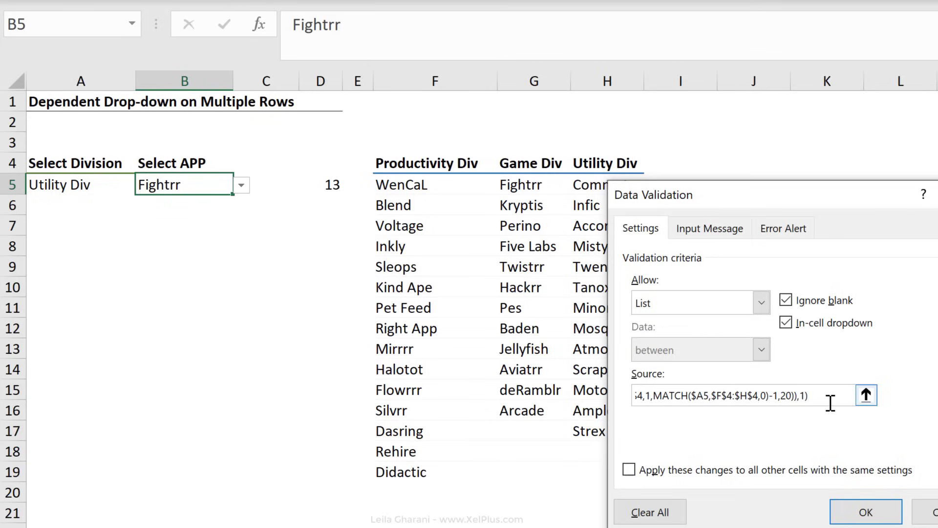
{"action": "left_click", "coordinate": [843, 514]}
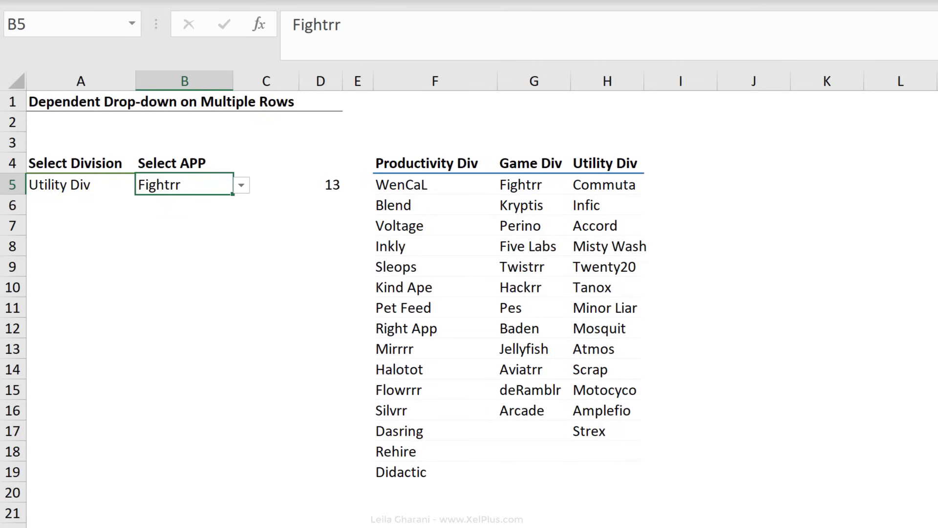
Pick Commuta from B5's shortened list of Utility Div apps
{"action": "left_click", "coordinate": [241, 186]}
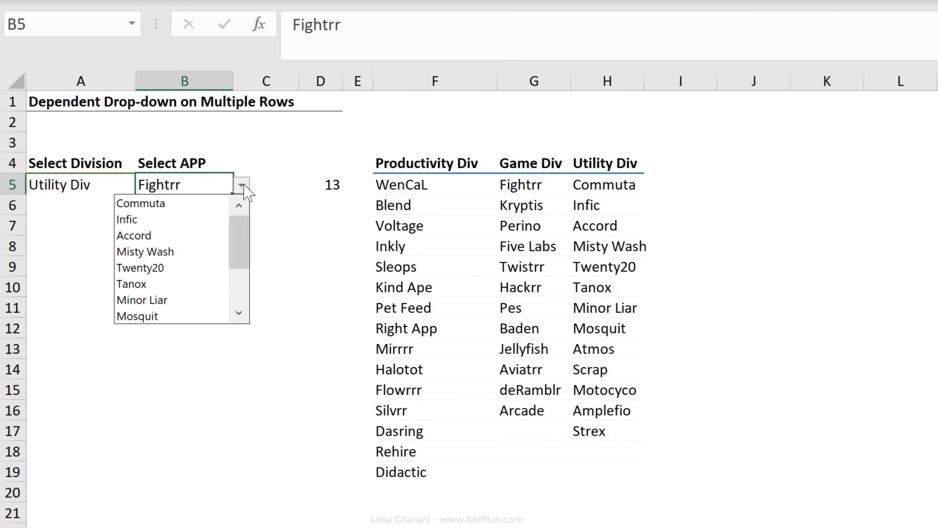
{"action": "left_click_drag", "start_coordinate": [237, 228], "coordinate": [239, 300]}
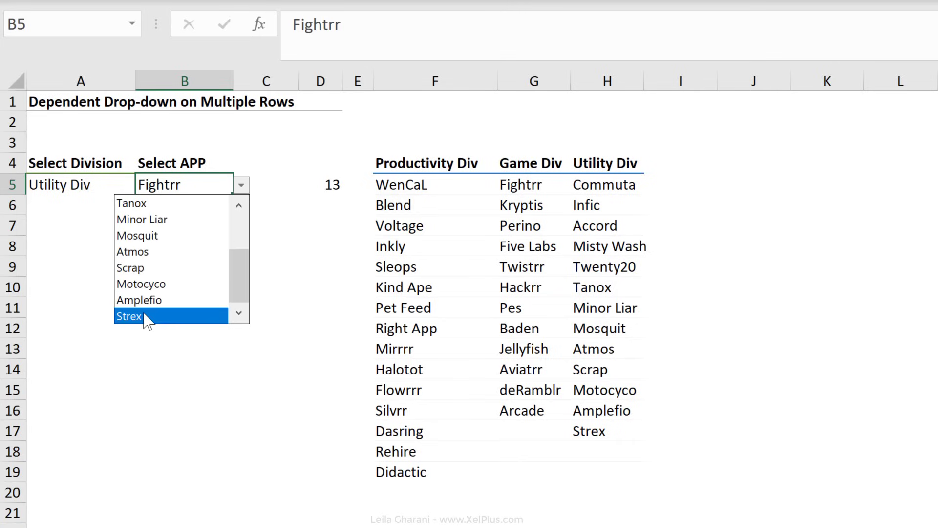
{"action": "left_click_drag", "start_coordinate": [236, 272], "coordinate": [239, 215]}
{"action": "left_click", "coordinate": [182, 204]}
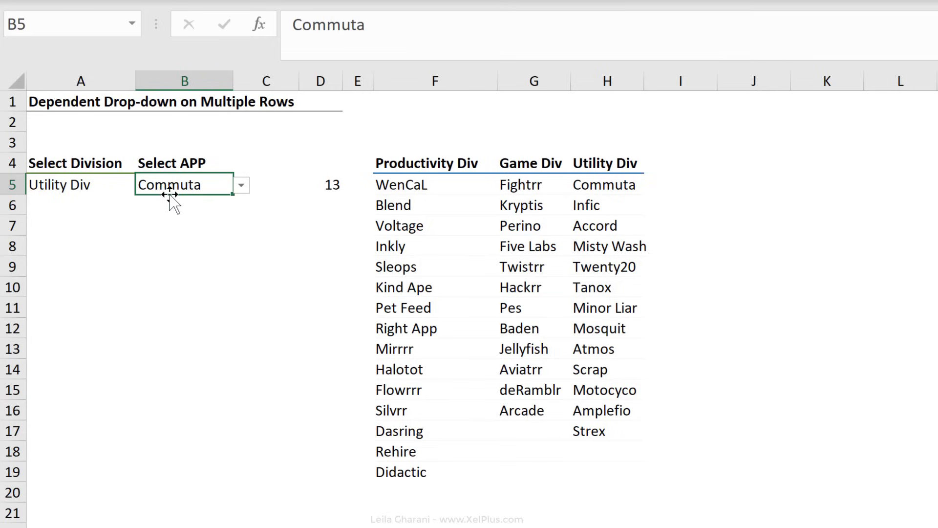
Paste only B5's validation rule onto B6:B15 with Paste Special
{"action": "key", "text": "ctrl+c"}
{"action": "left_click_drag", "start_coordinate": [177, 205], "coordinate": [167, 387]}
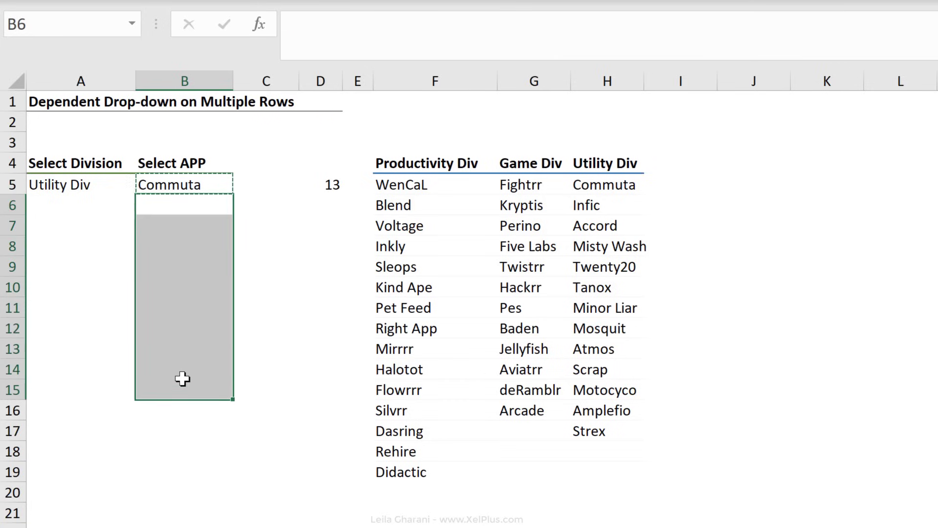
{"action": "right_click", "coordinate": [179, 325]}
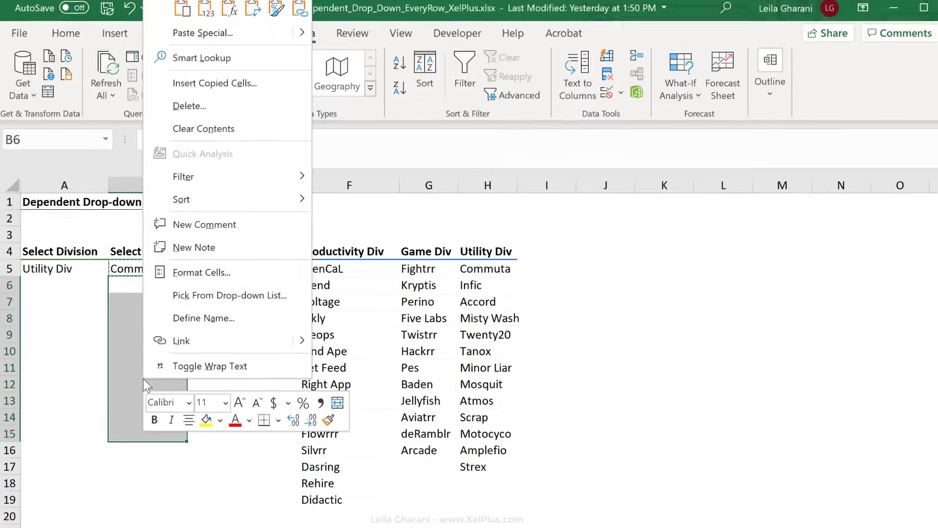
{"action": "left_click", "coordinate": [201, 36]}
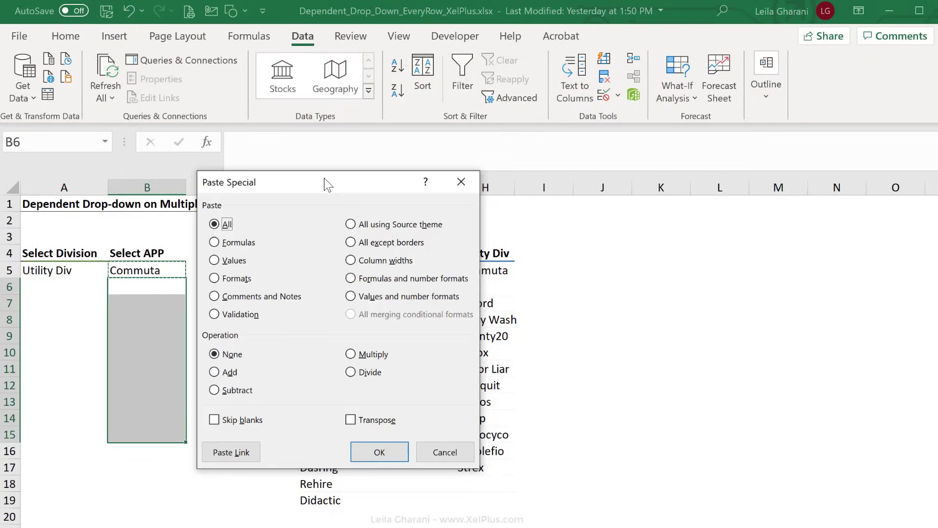
{"action": "left_click", "coordinate": [215, 314]}
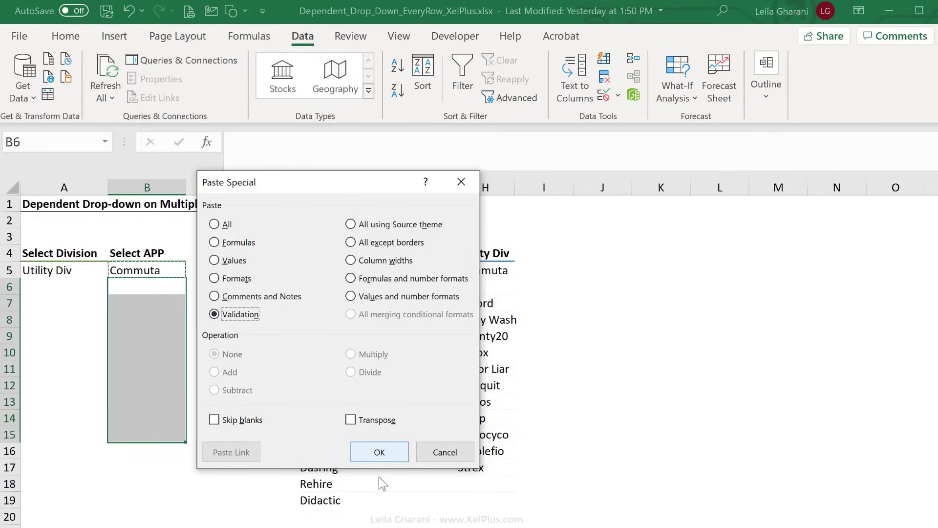
{"action": "left_click", "coordinate": [377, 451]}
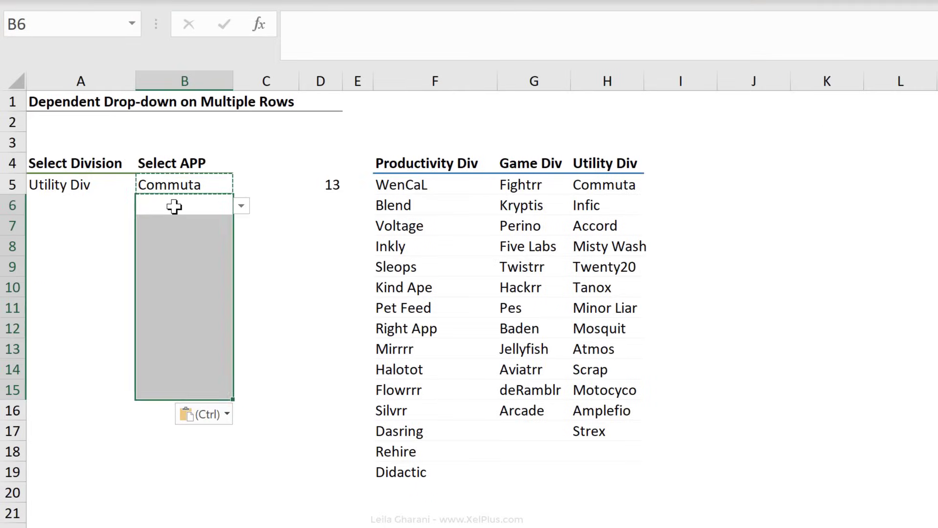
{"action": "left_click", "coordinate": [144, 275]}
Set row 6 to Productivity Div with Sleeps as the app
{"action": "left_click", "coordinate": [95, 206]}
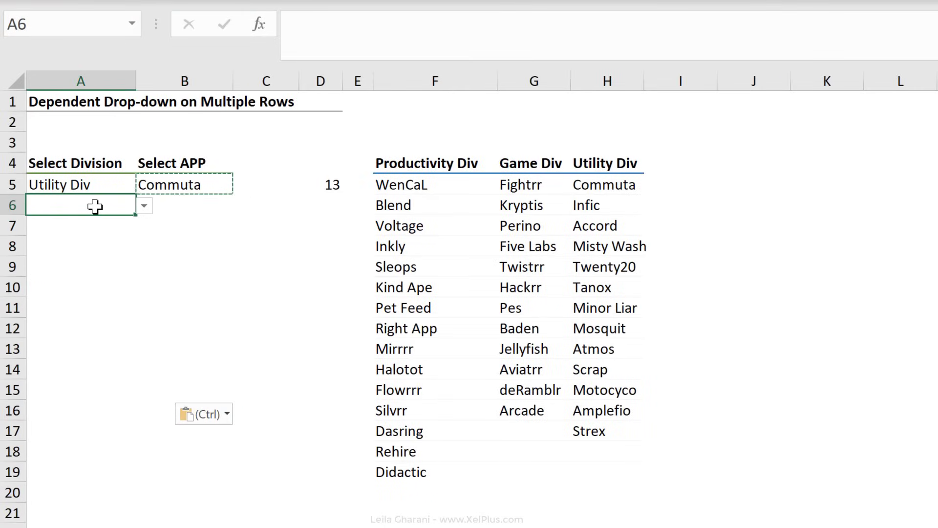
{"action": "key", "text": "Escape"}
{"action": "left_click", "coordinate": [144, 205]}
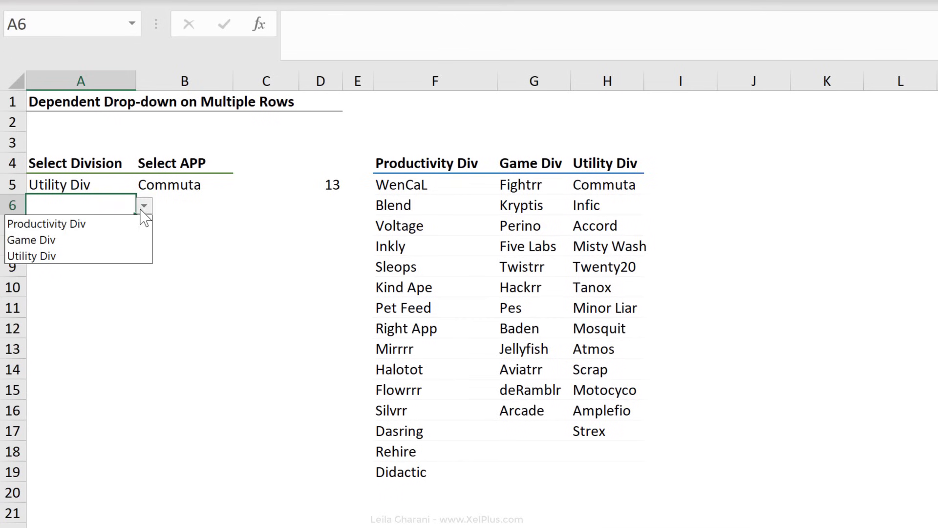
{"action": "left_click", "coordinate": [110, 221]}
{"action": "left_click", "coordinate": [187, 210]}
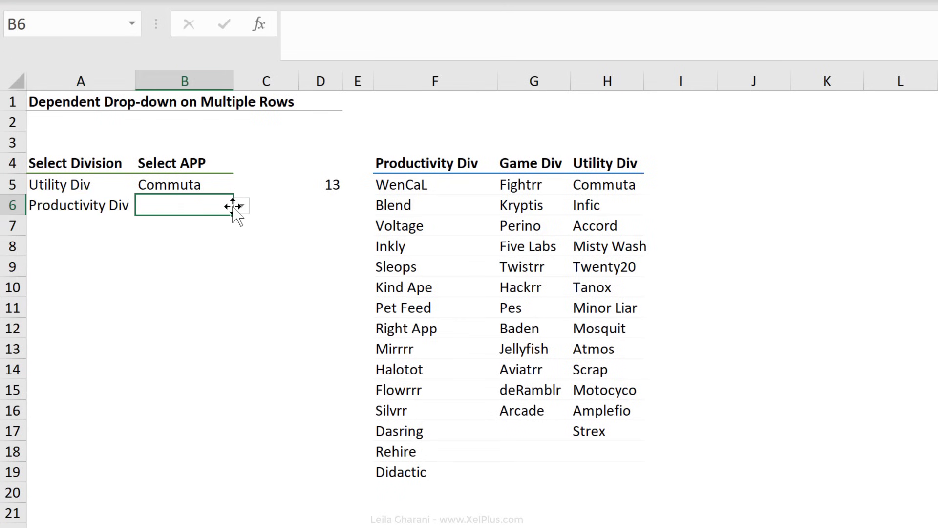
{"action": "left_click", "coordinate": [241, 205]}
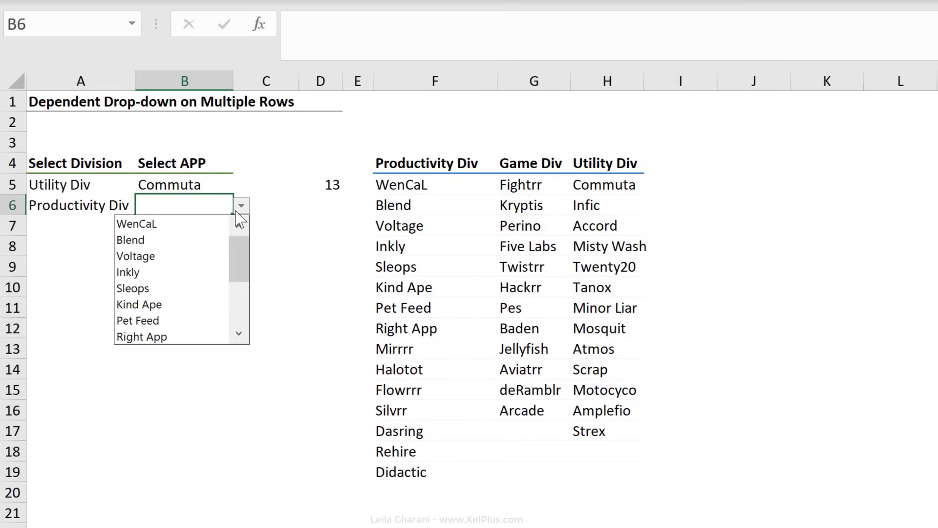
{"action": "left_click", "coordinate": [184, 241]}
{"action": "left_click", "coordinate": [241, 206]}
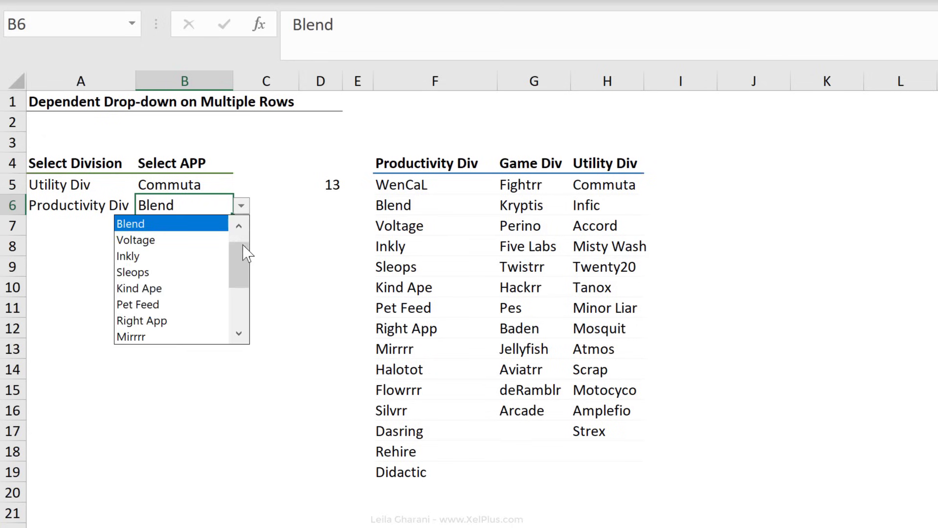
{"action": "left_click_drag", "start_coordinate": [244, 251], "coordinate": [243, 245]}
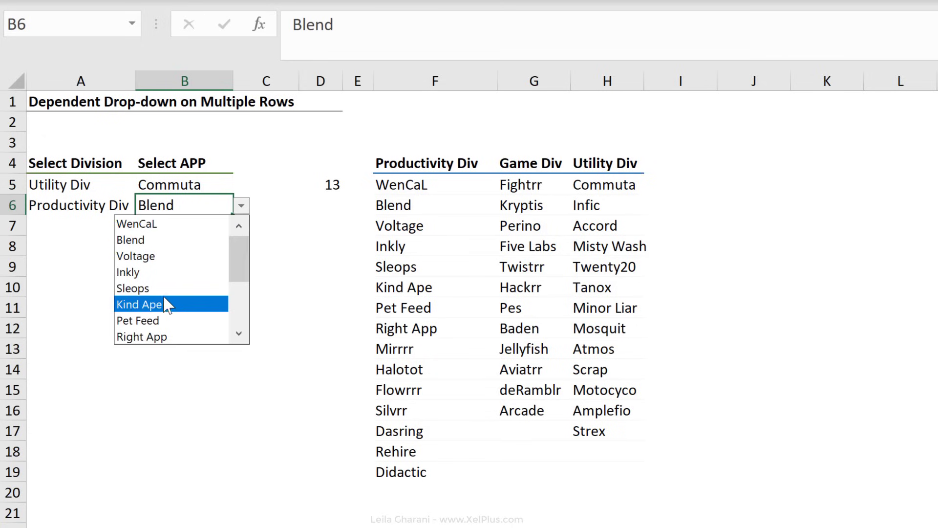
{"action": "left_click", "coordinate": [146, 289]}
Set row 7 to Game Div with Arcade as the app
{"action": "left_click", "coordinate": [82, 226]}
{"action": "left_click", "coordinate": [144, 230]}
{"action": "left_click", "coordinate": [109, 260]}
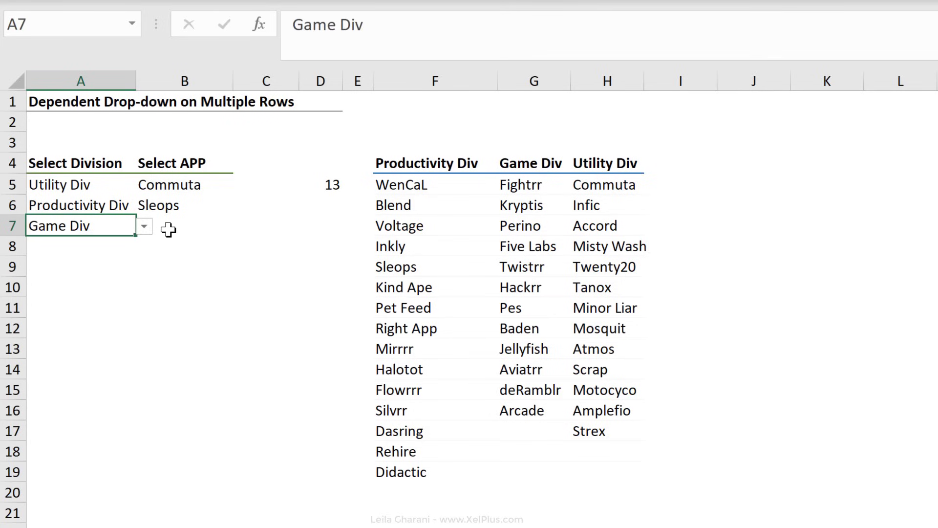
{"action": "left_click", "coordinate": [177, 225]}
{"action": "left_click", "coordinate": [241, 226]}
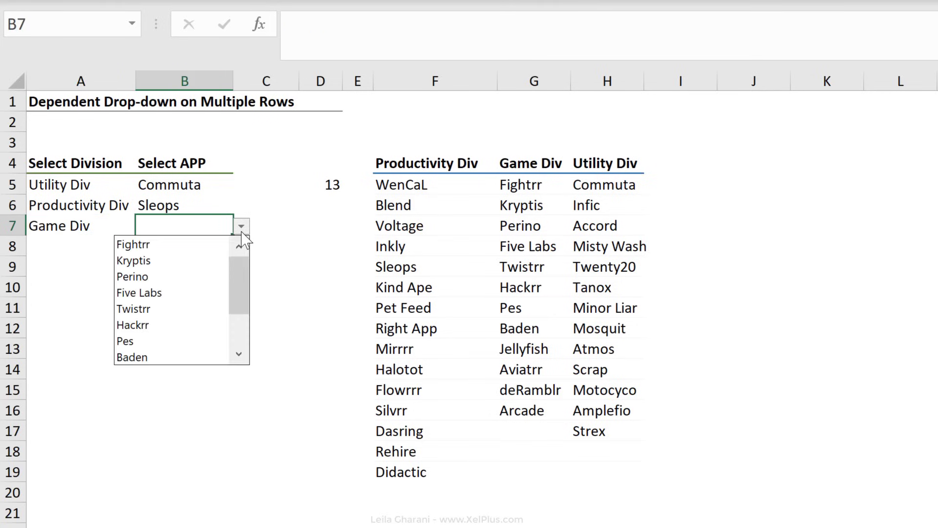
{"action": "left_click_drag", "start_coordinate": [237, 289], "coordinate": [238, 318]}
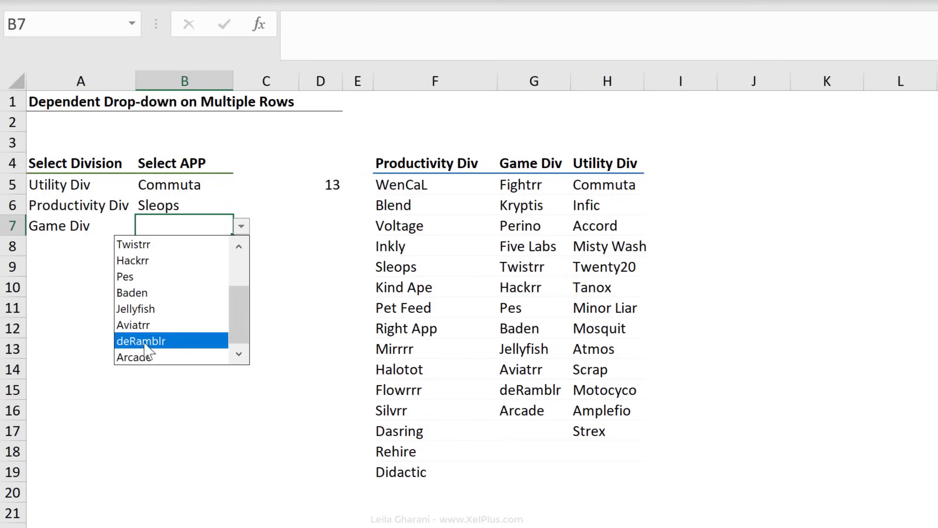
{"action": "left_click", "coordinate": [172, 358]}
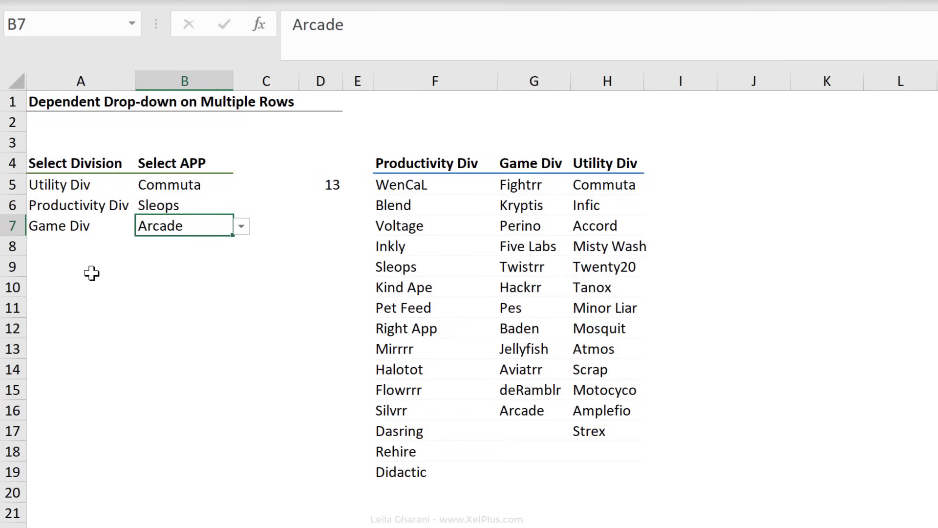
Set A8's division to Game Div
{"action": "left_click", "coordinate": [108, 247]}
{"action": "left_click", "coordinate": [144, 246]}
{"action": "left_click", "coordinate": [132, 278]}
{"action": "left_click", "coordinate": [180, 247]}
{"action": "left_click", "coordinate": [237, 259]}
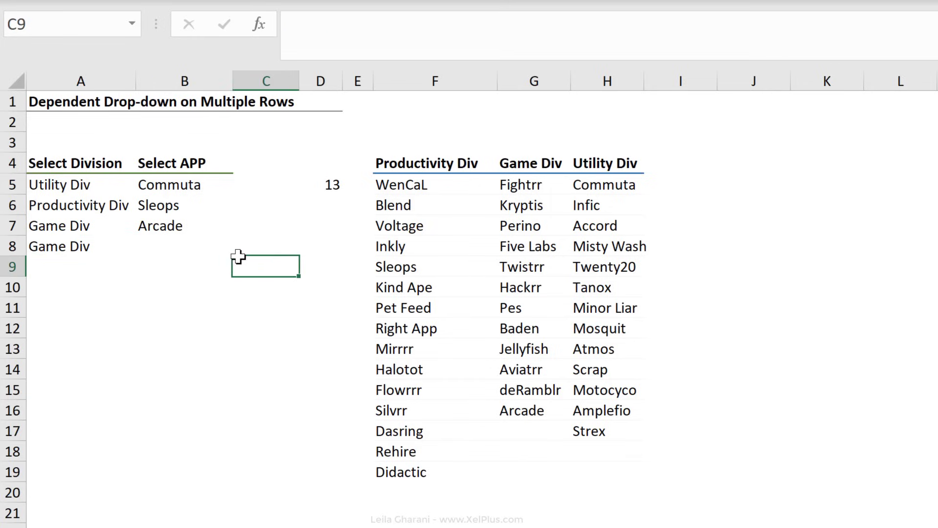
{"action": "left_click", "coordinate": [189, 244]}
{"action": "left_click", "coordinate": [241, 247]}
Pick Perino from B8's Game Div app list
{"action": "left_click", "coordinate": [176, 297]}
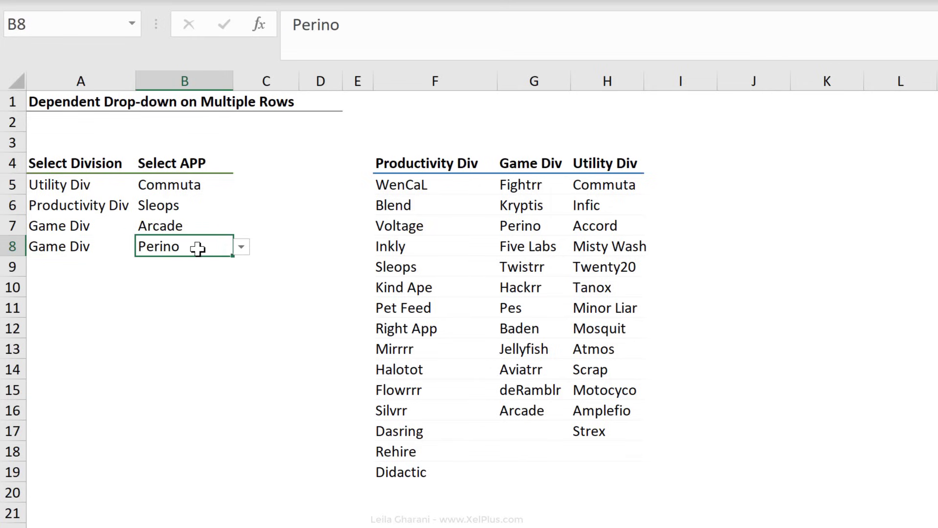